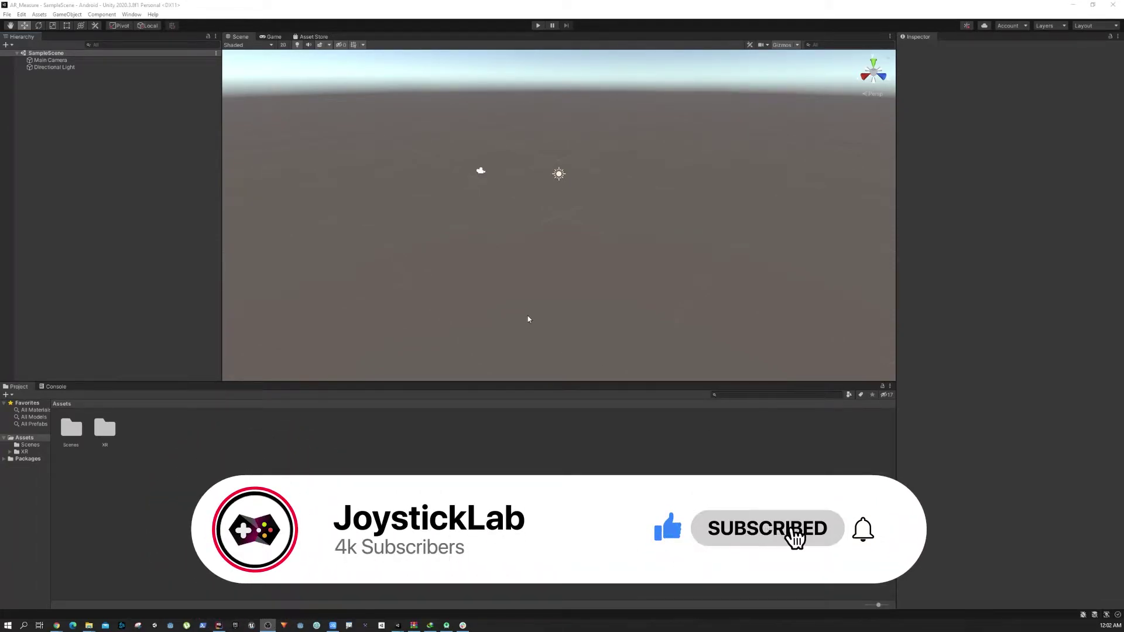
Open the Package Manager from the Window menu and filter its list with an 'XR' search.
{"action": "left_click", "coordinate": [127, 16]}
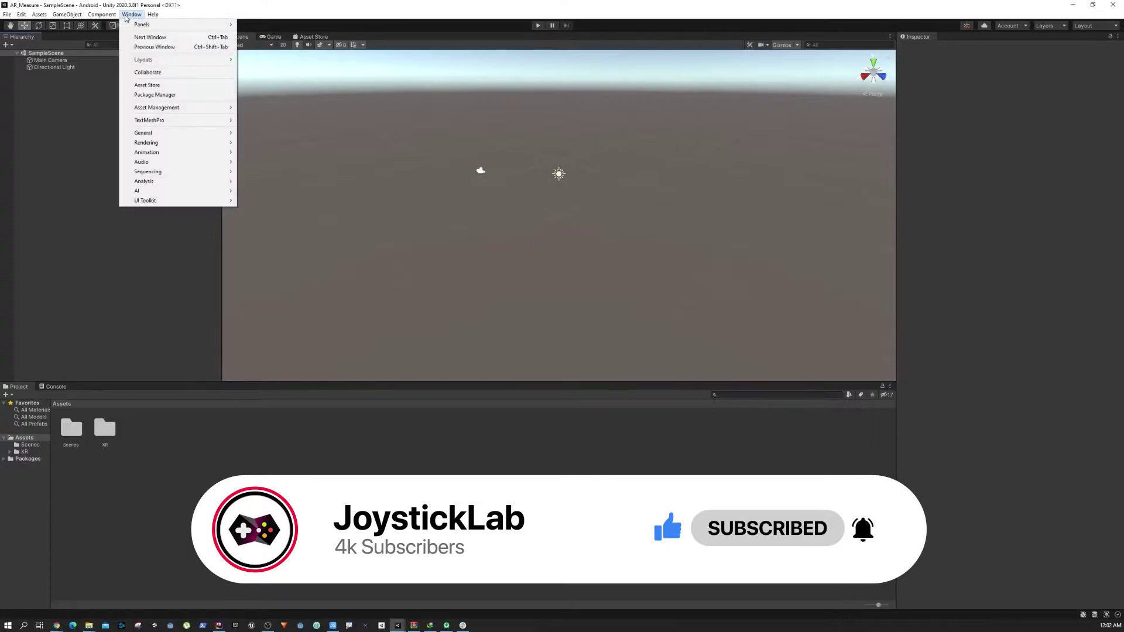
{"action": "left_click", "coordinate": [155, 95]}
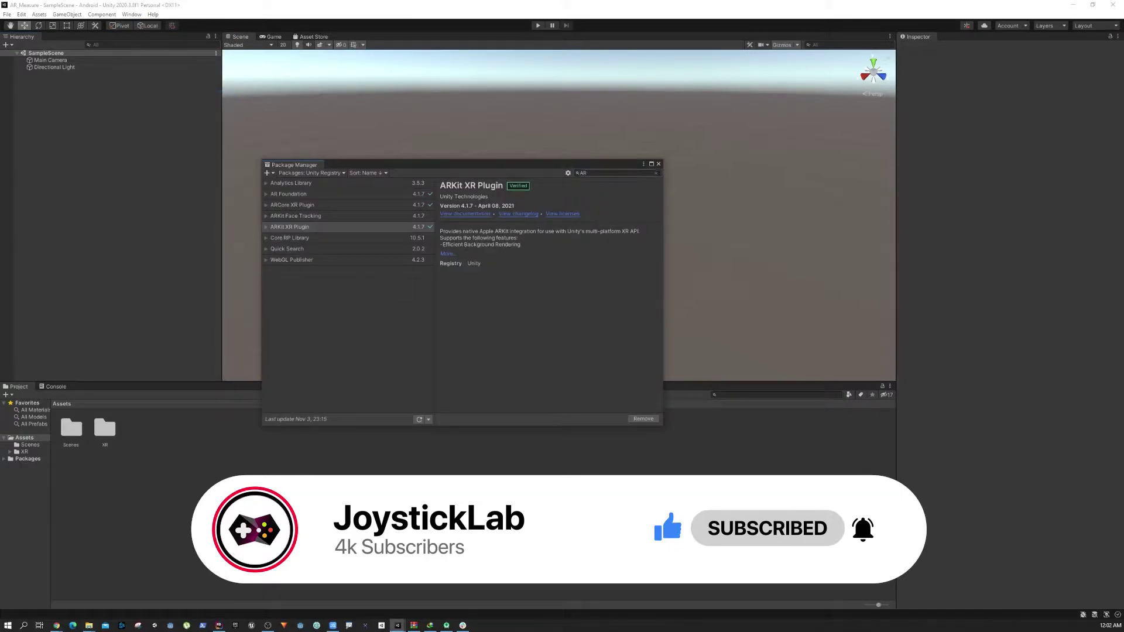
{"action": "type", "text": "X"}
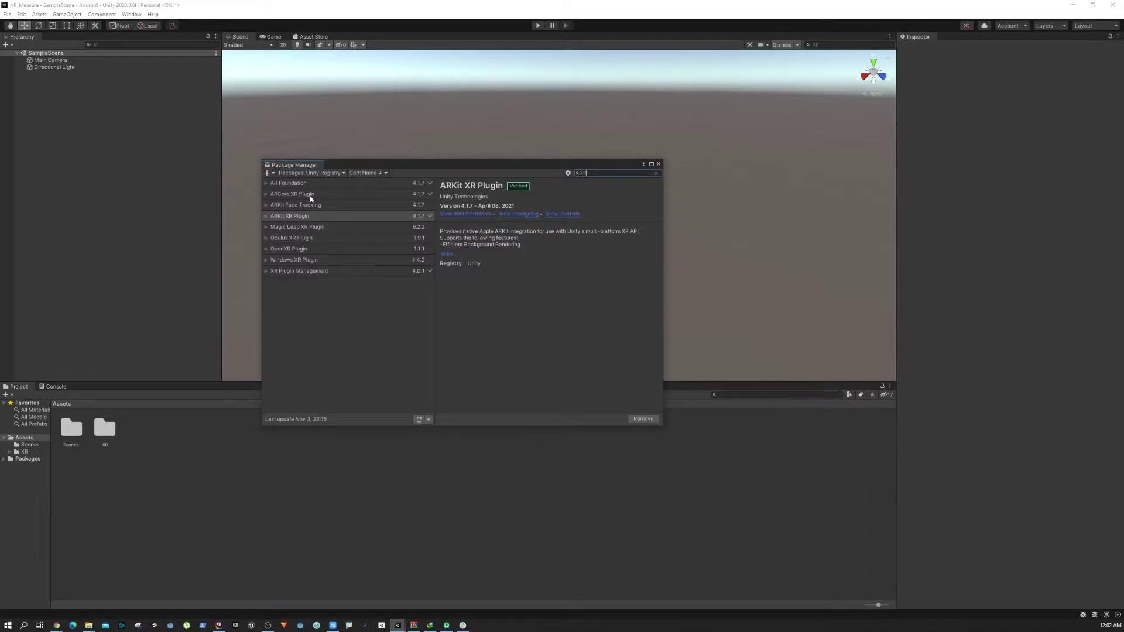
Turn on Enable Preview Packages in Advanced Project Settings, accept the warning, and close Project Settings.
{"action": "left_click", "coordinate": [568, 173]}
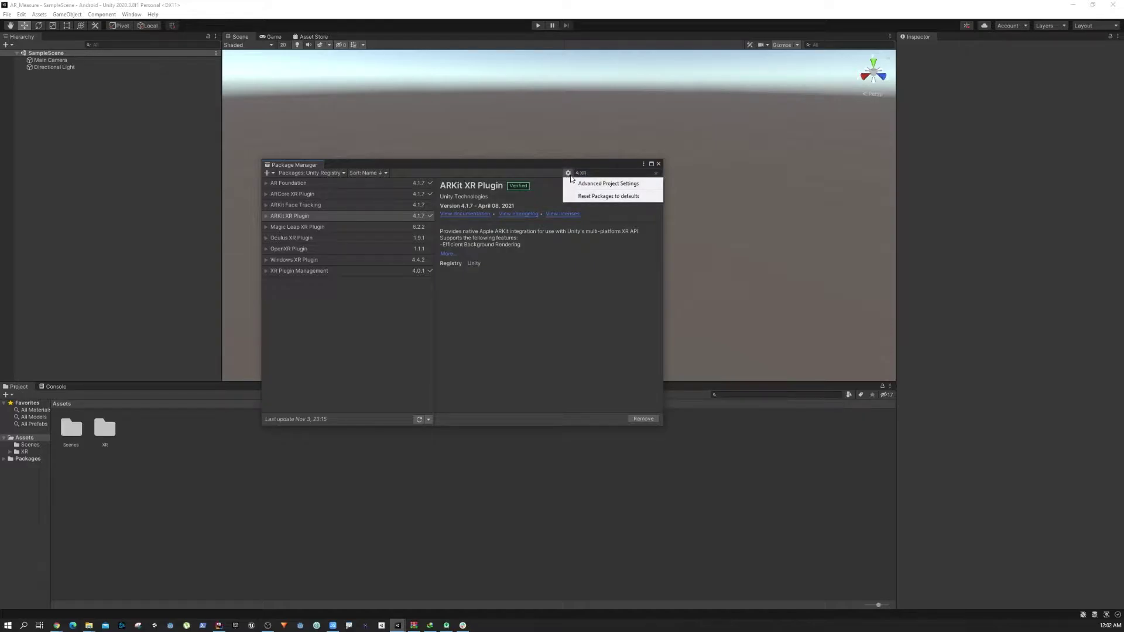
{"action": "left_click", "coordinate": [580, 185]}
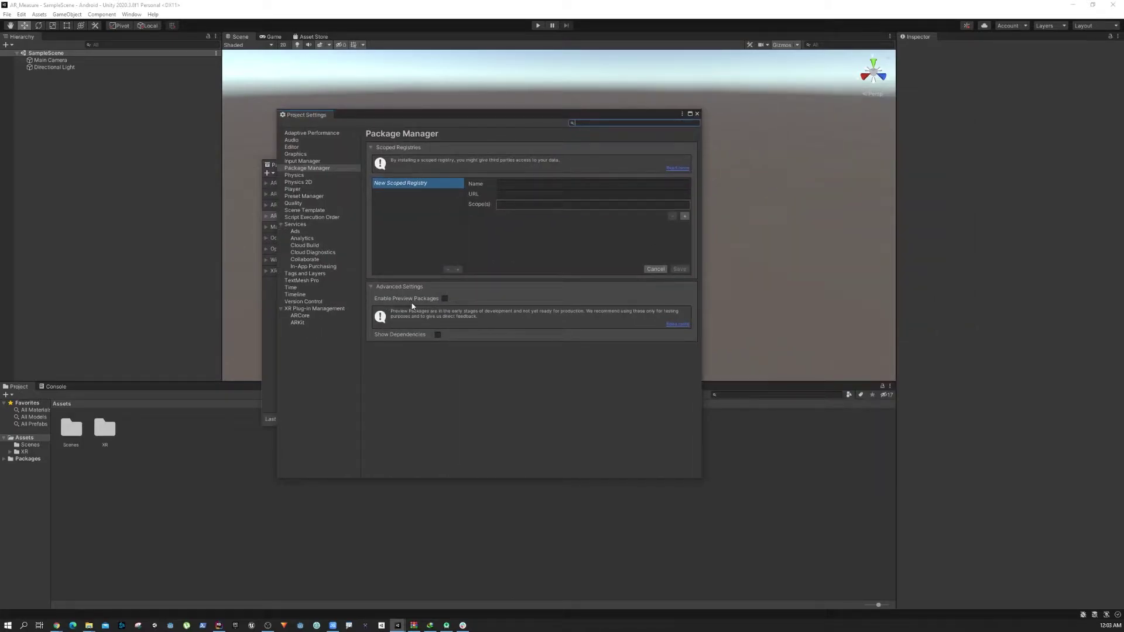
{"action": "left_click", "coordinate": [445, 300]}
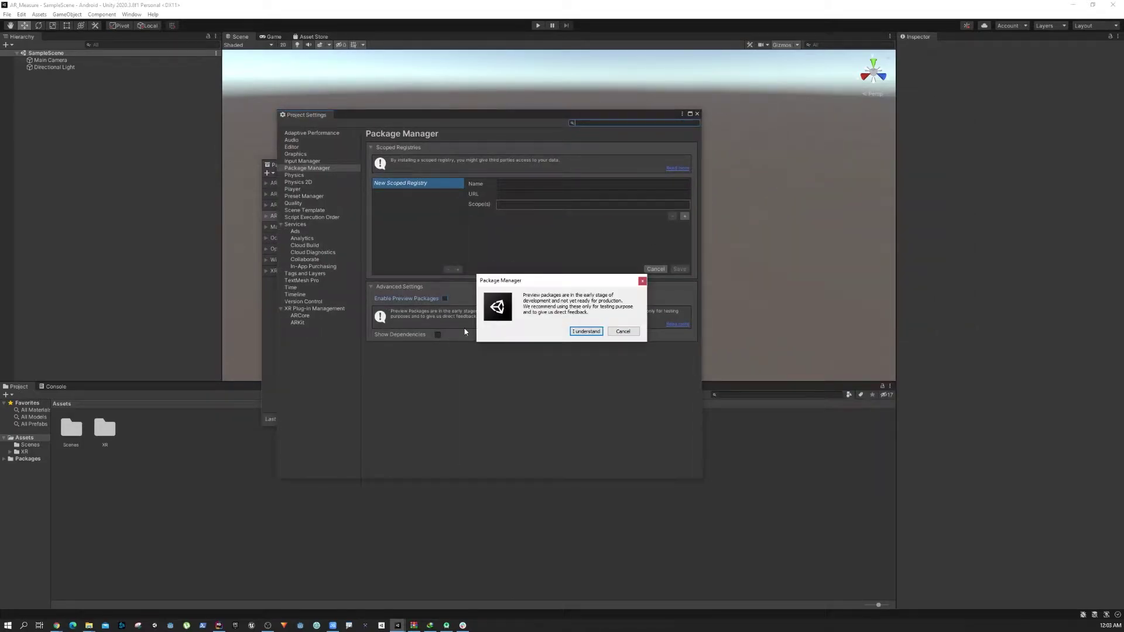
{"action": "left_click", "coordinate": [581, 332]}
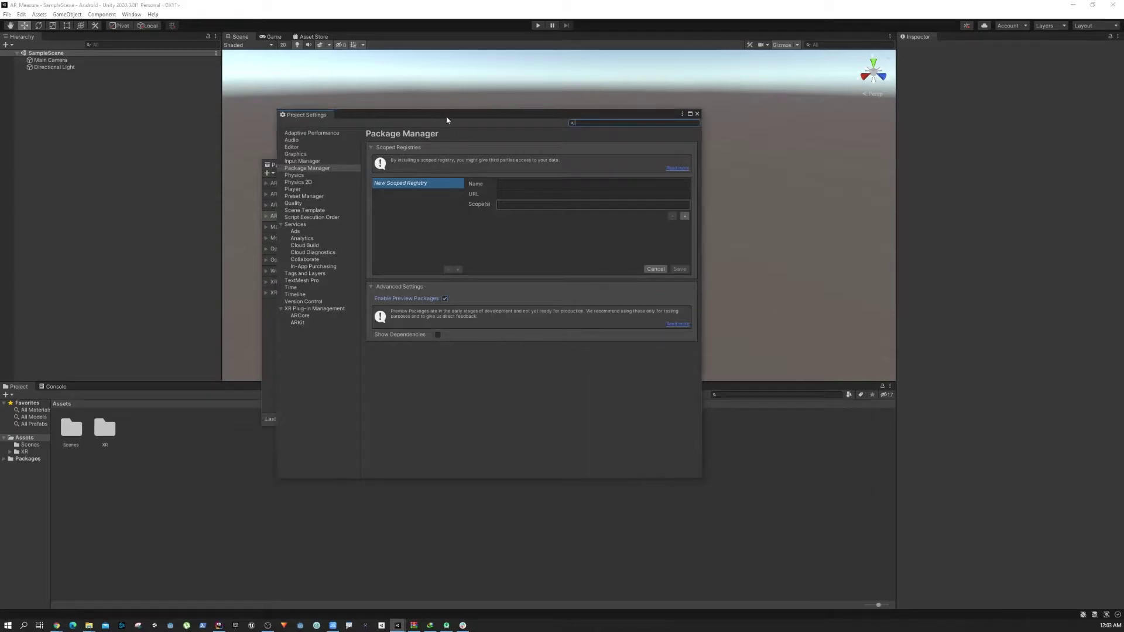
{"action": "left_click_drag", "start_coordinate": [447, 117], "coordinate": [559, 182]}
{"action": "left_click", "coordinate": [809, 181]}
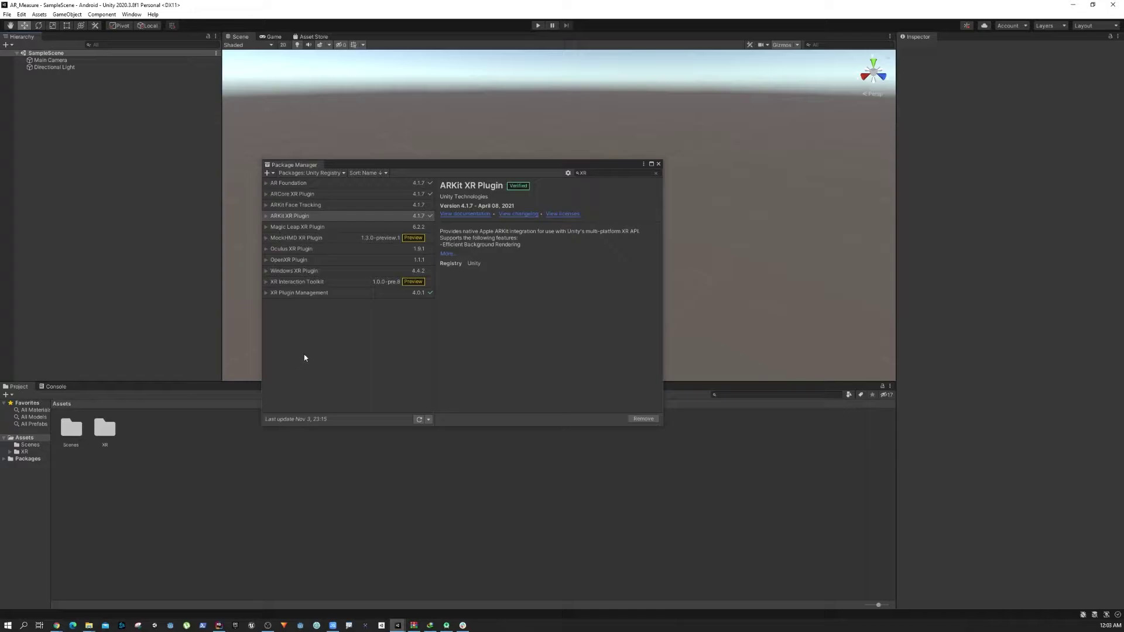
Install XR Interaction Toolkit 1.0.0-pre.8 and accept enabling the new Input System backends.
{"action": "left_click", "coordinate": [296, 282]}
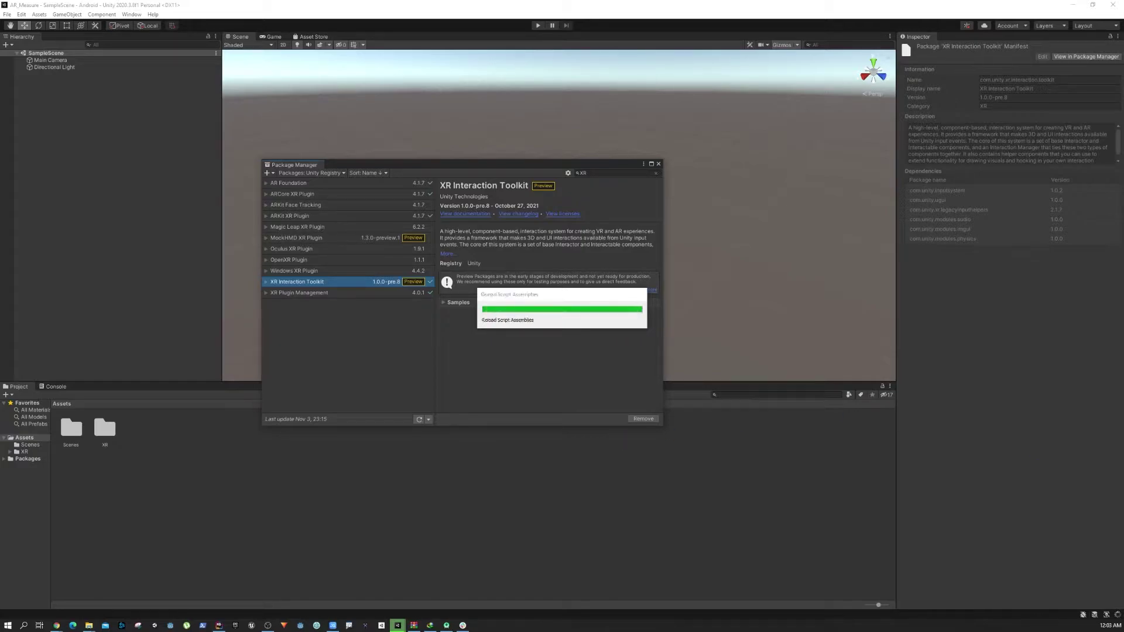
{"action": "left_click_drag", "start_coordinate": [566, 276], "coordinate": [494, 256]}
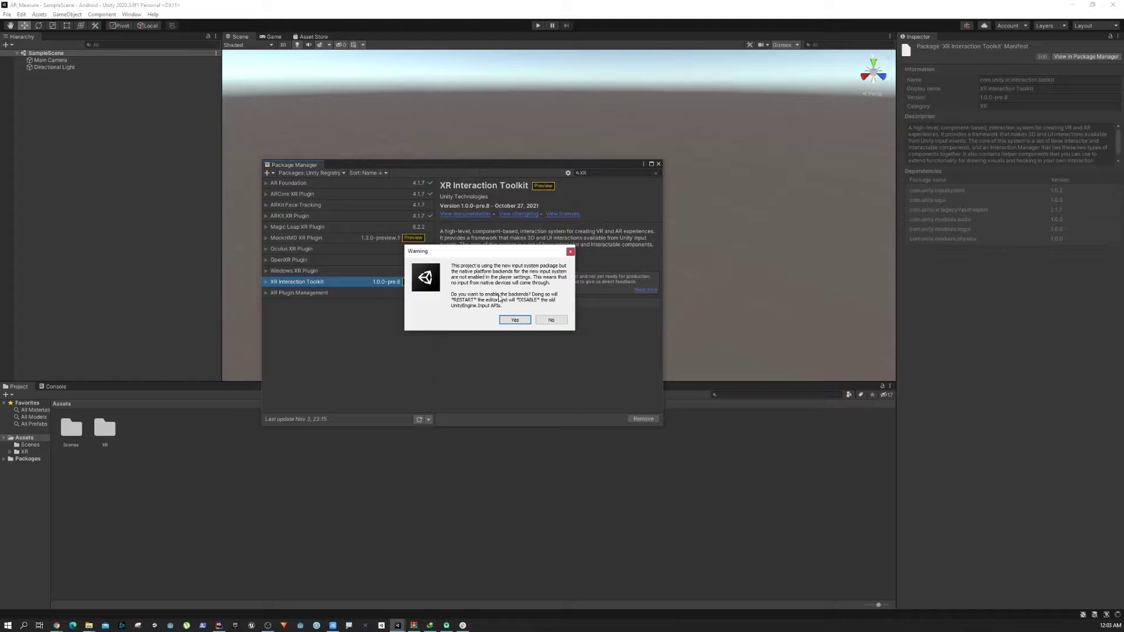
{"action": "left_click_drag", "start_coordinate": [508, 255], "coordinate": [552, 262]}
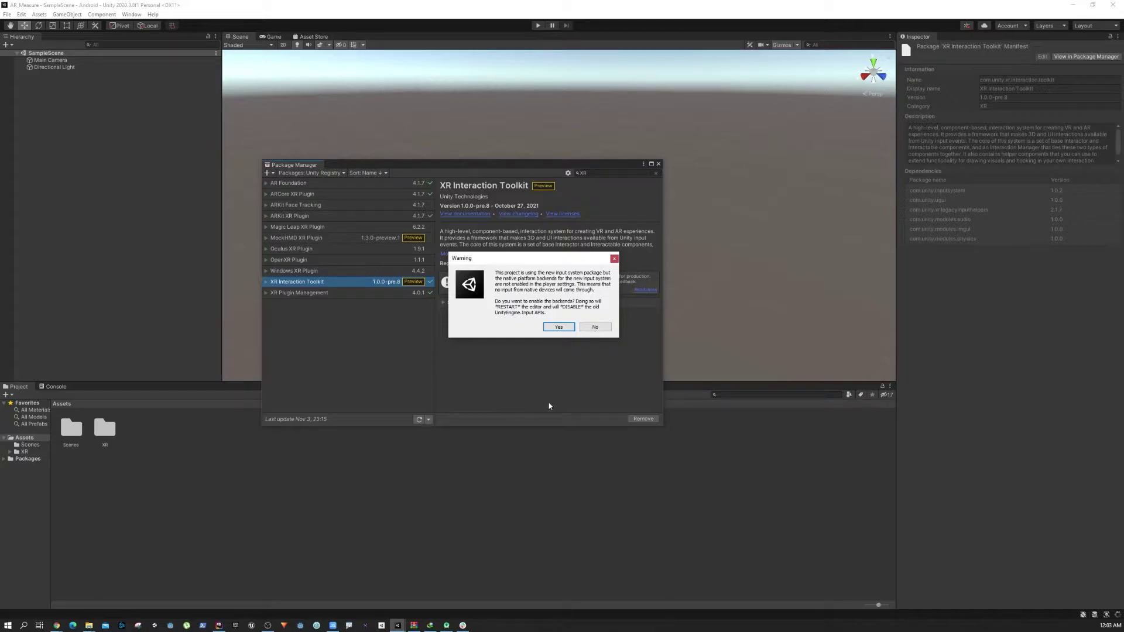
{"action": "left_click", "coordinate": [558, 328]}
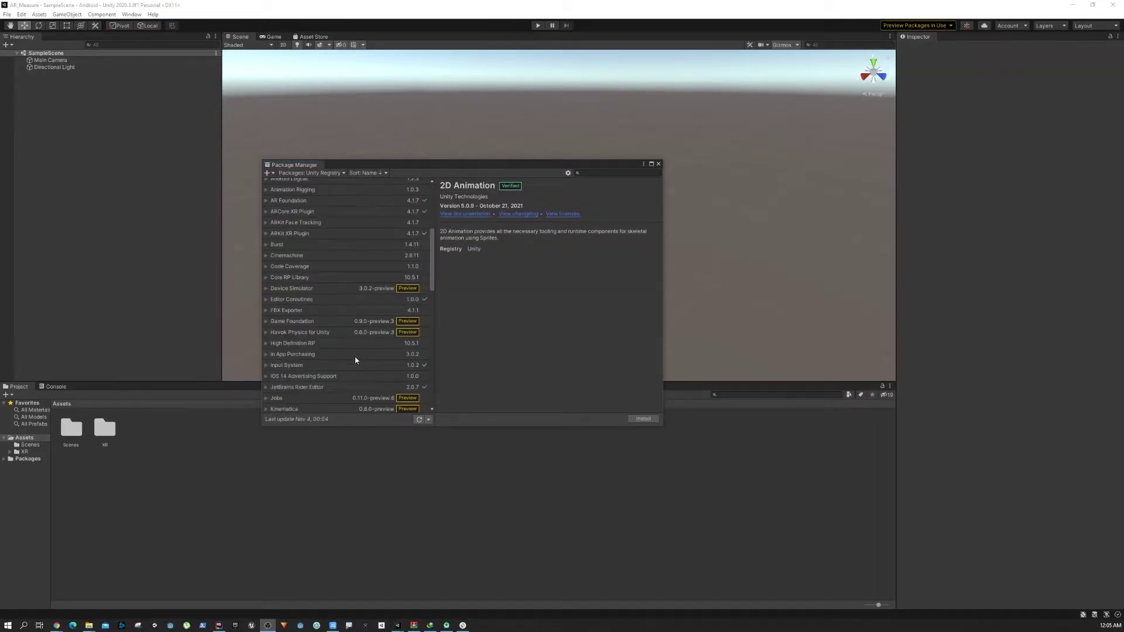
Show only In Project packages to review them, then close the Package Manager.
{"action": "left_click", "coordinate": [311, 173]}
{"action": "left_click", "coordinate": [310, 195]}
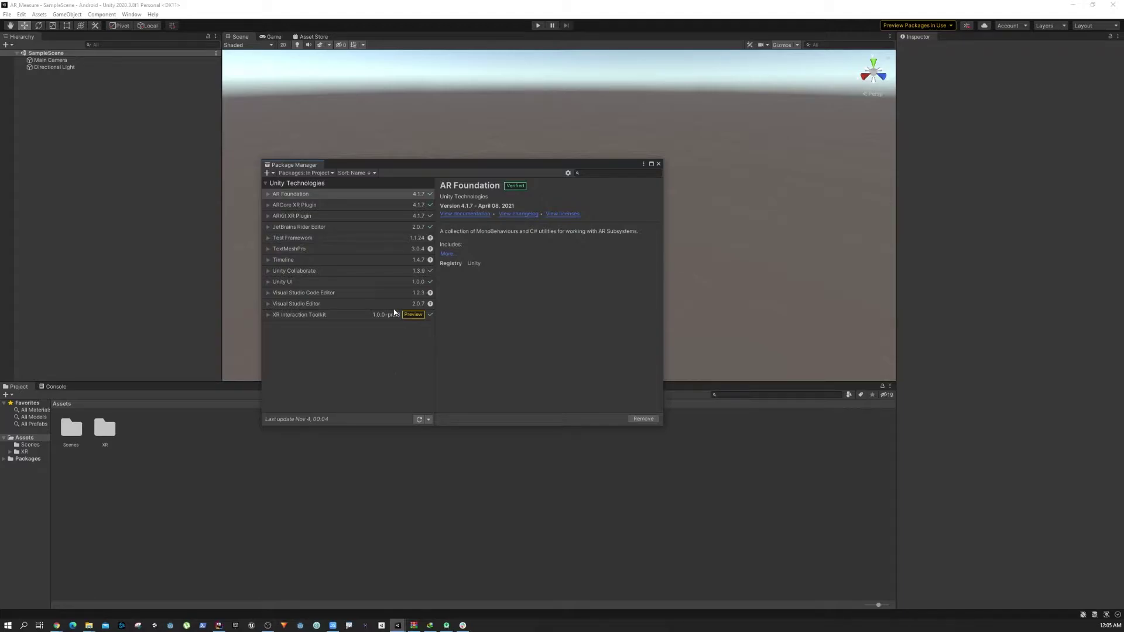
{"action": "left_click", "coordinate": [659, 164]}
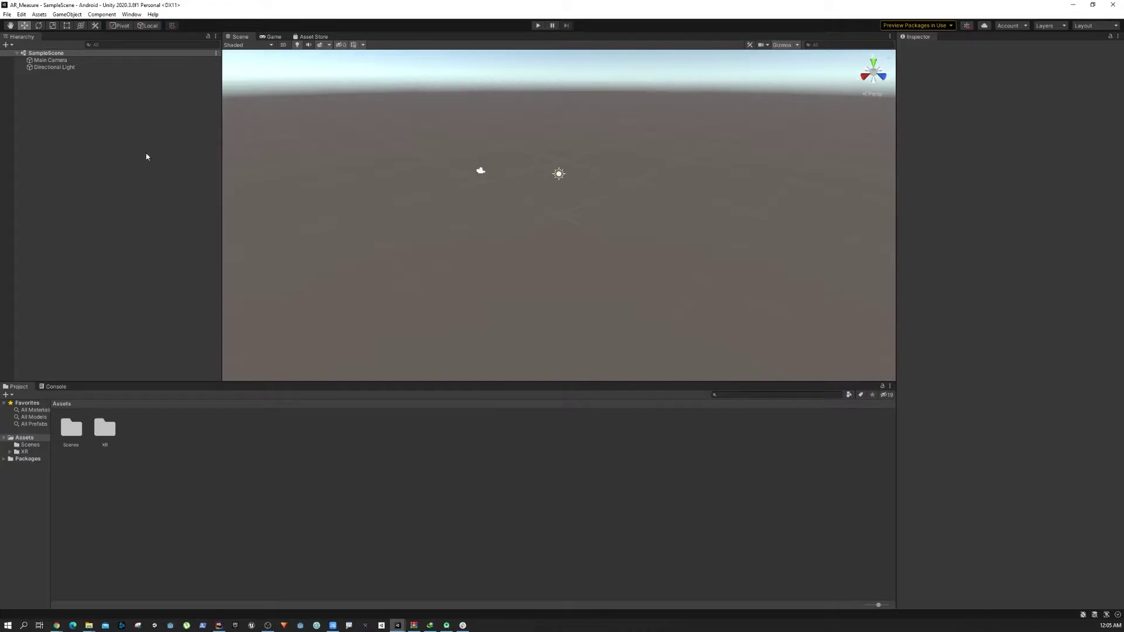
Delete the default Main Camera from the Hierarchy.
{"action": "left_click", "coordinate": [58, 61]}
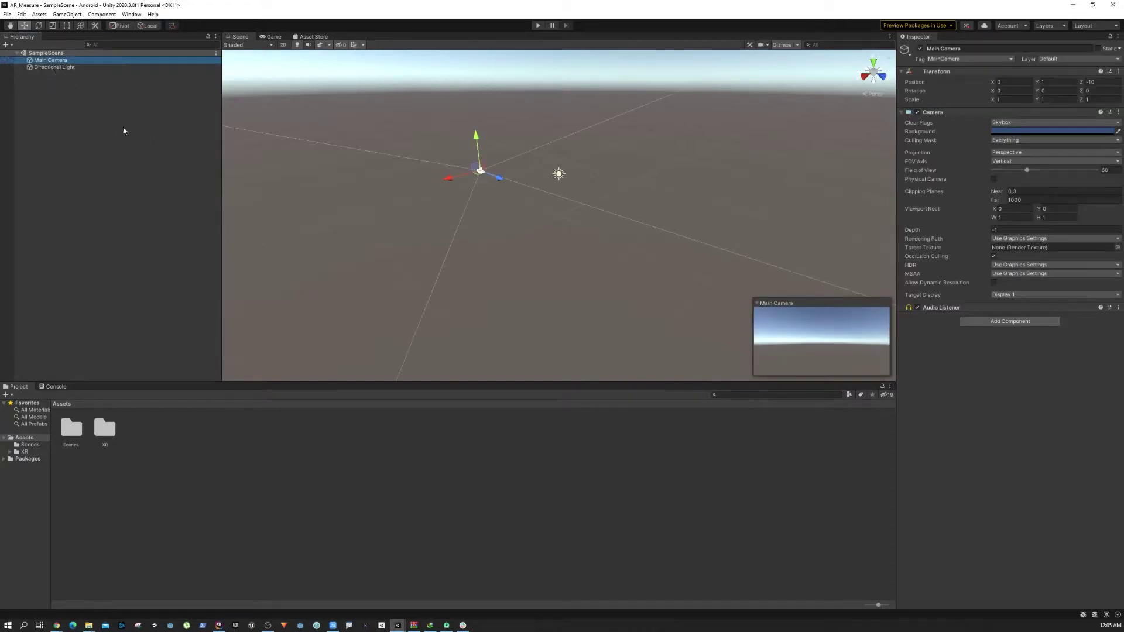
{"action": "right_click", "coordinate": [59, 62]}
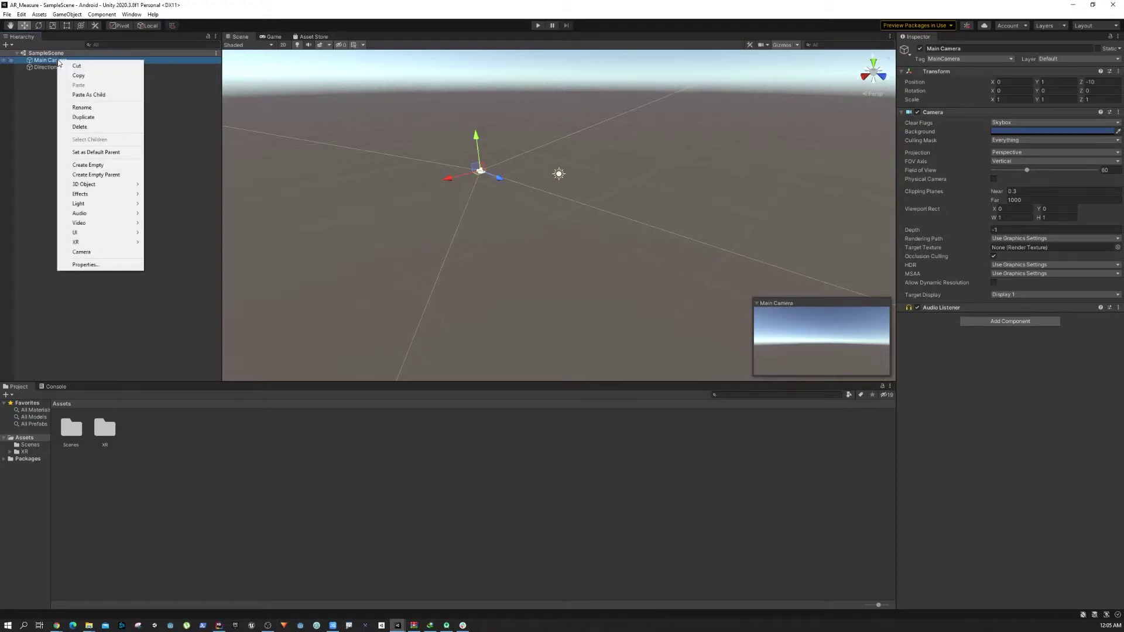
{"action": "left_click", "coordinate": [86, 127]}
Add an XR AR Session and an AR Session Origin, checking its child AR Camera.
{"action": "right_click", "coordinate": [87, 114]}
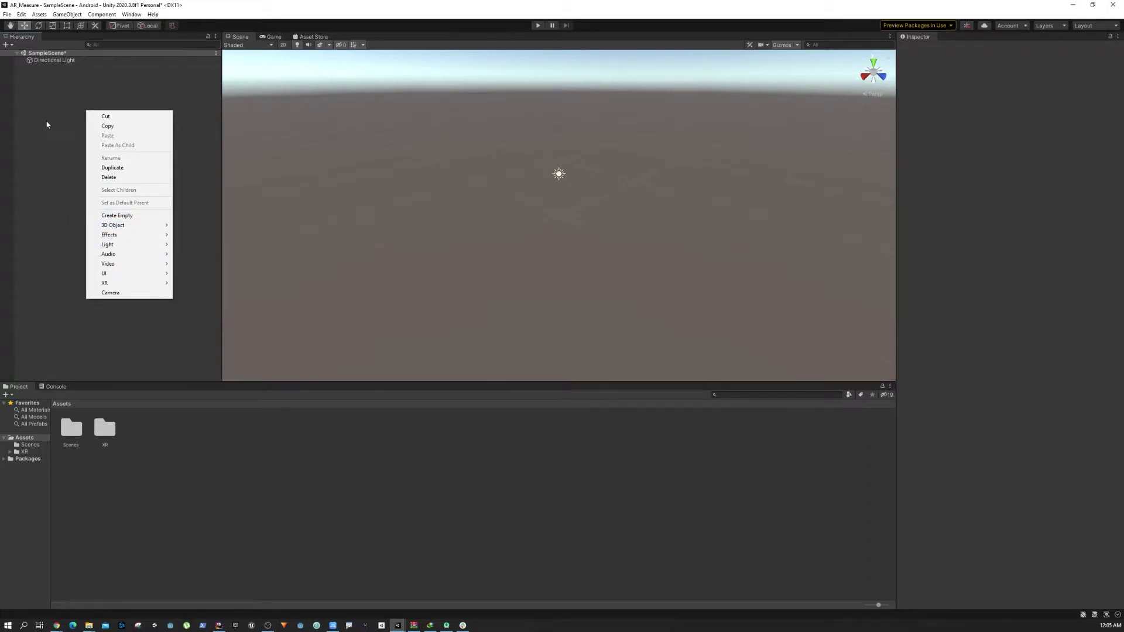
{"action": "mouse_move", "coordinate": [117, 283]}
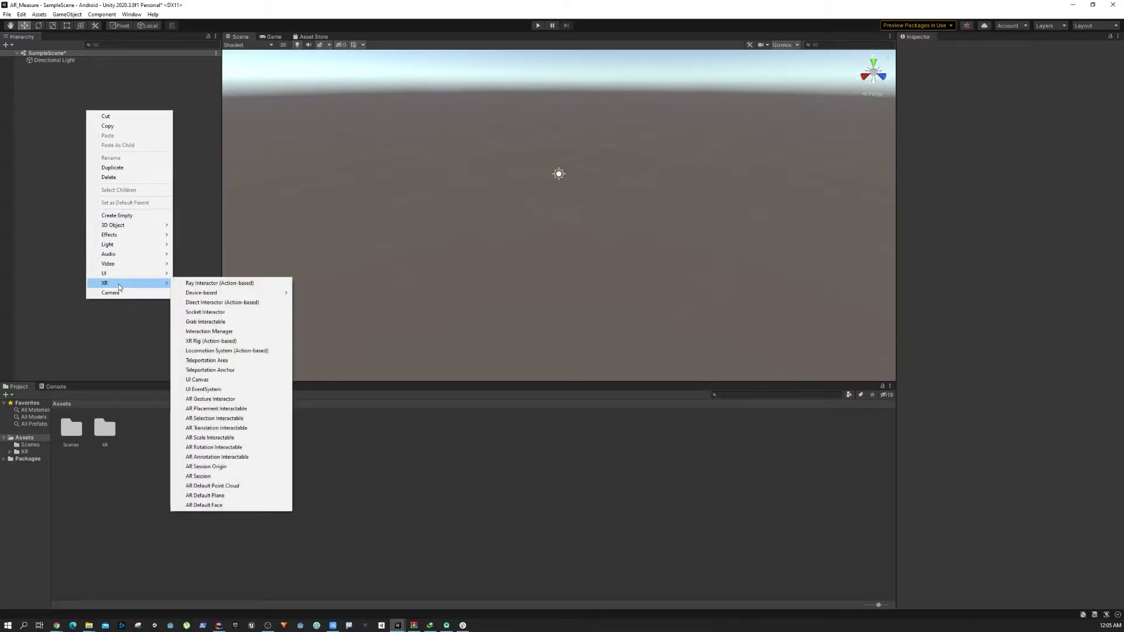
{"action": "left_click", "coordinate": [216, 477]}
{"action": "right_click", "coordinate": [123, 196]}
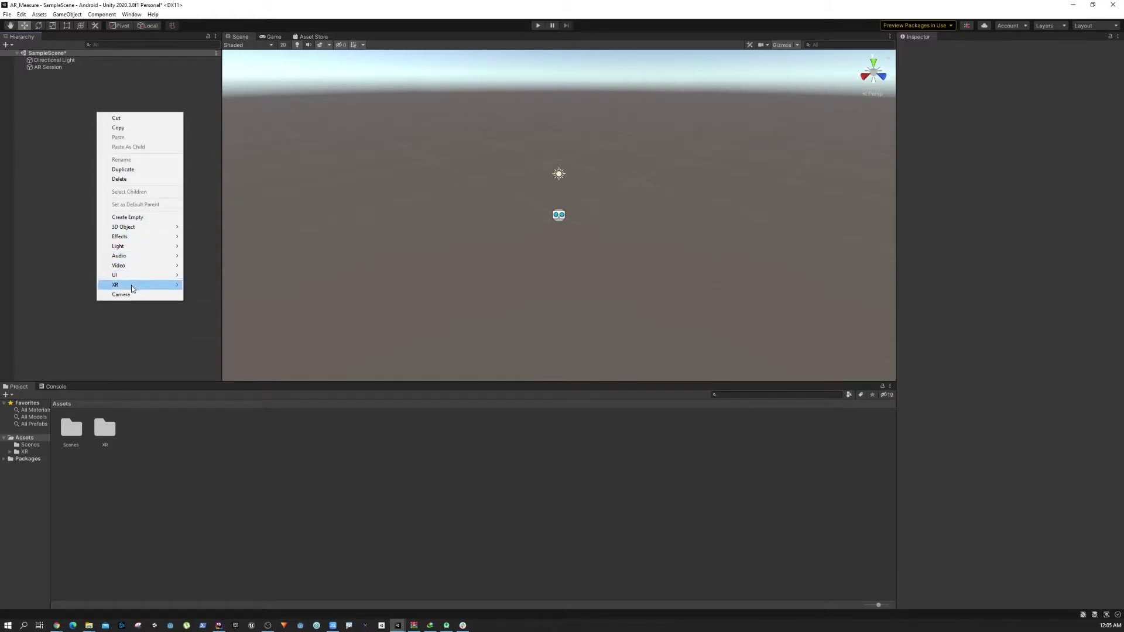
{"action": "left_click", "coordinate": [222, 468]}
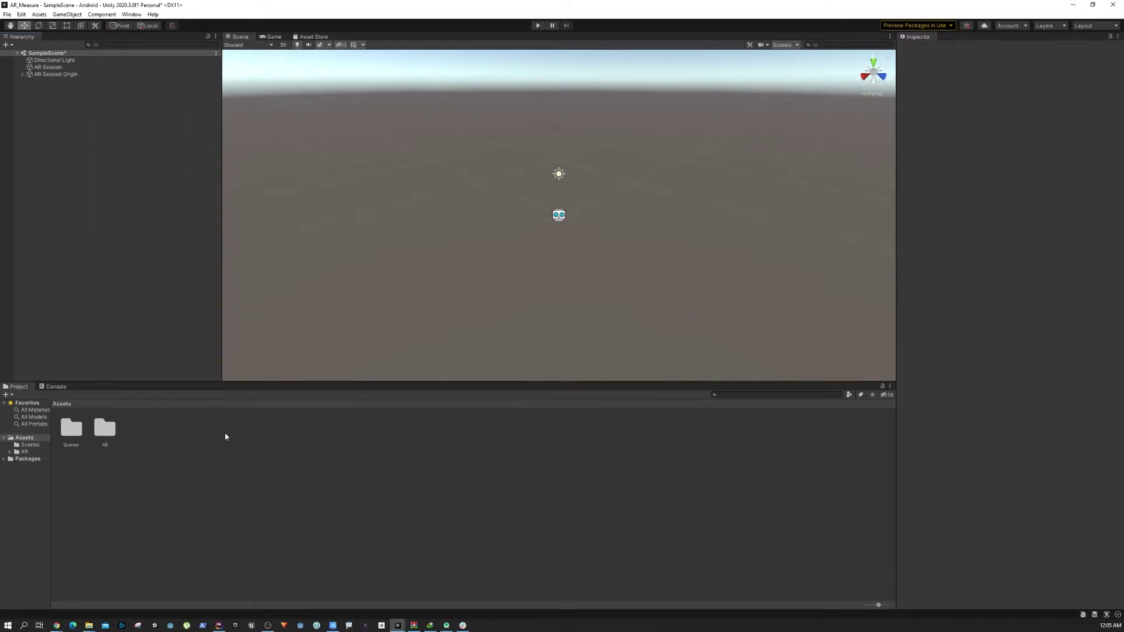
{"action": "left_click", "coordinate": [54, 74]}
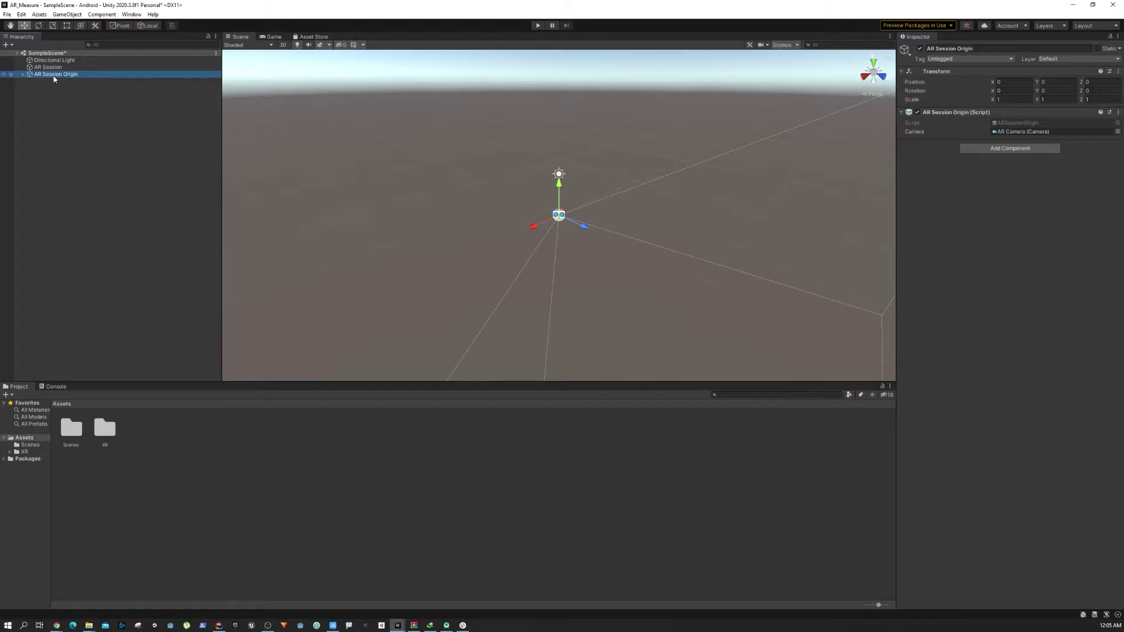
{"action": "left_click", "coordinate": [22, 75]}
{"action": "left_click", "coordinate": [22, 75]}
Add an XR AR Default Plane and review its plane, collider and renderer components in the Inspector.
{"action": "left_click", "coordinate": [102, 166]}
{"action": "right_click", "coordinate": [89, 138]}
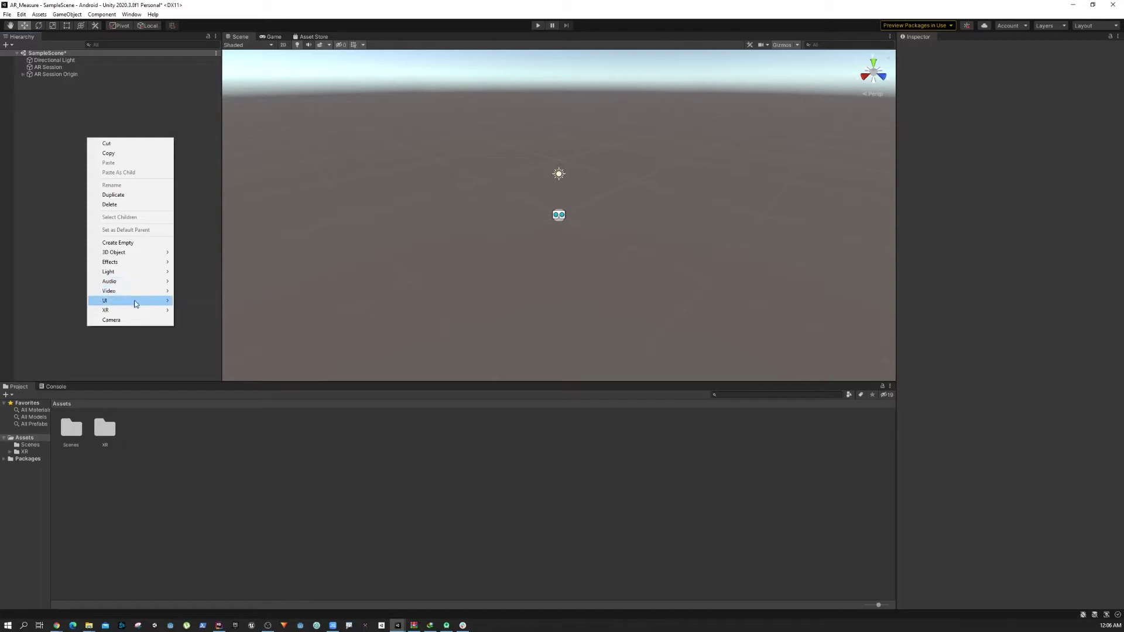
{"action": "mouse_move", "coordinate": [134, 311]}
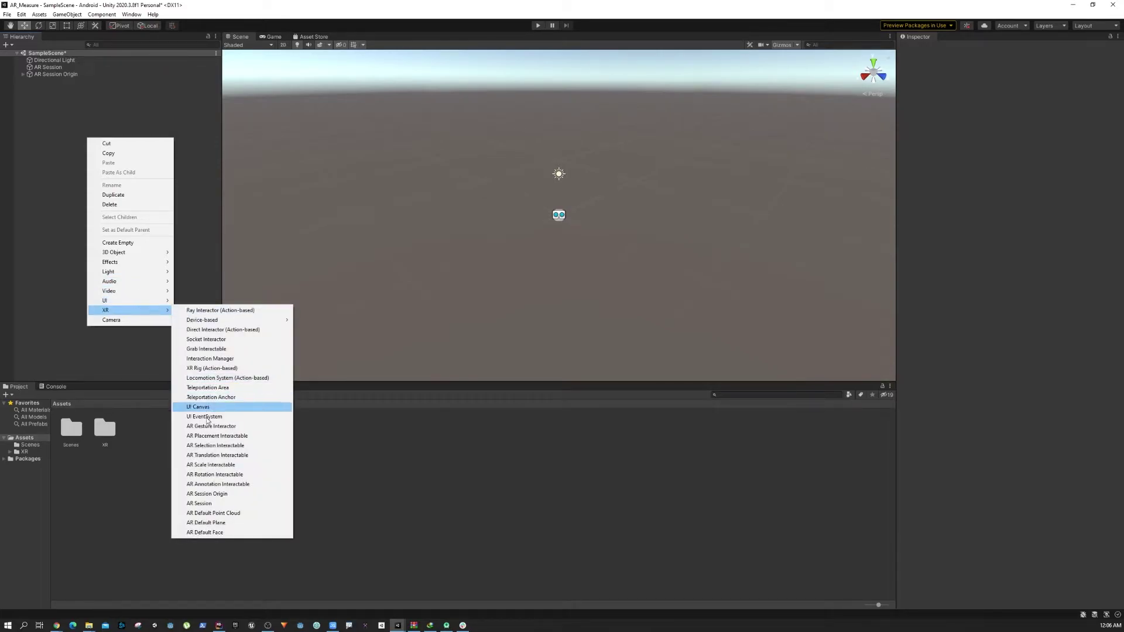
{"action": "left_click", "coordinate": [211, 523]}
{"action": "left_click", "coordinate": [64, 82]}
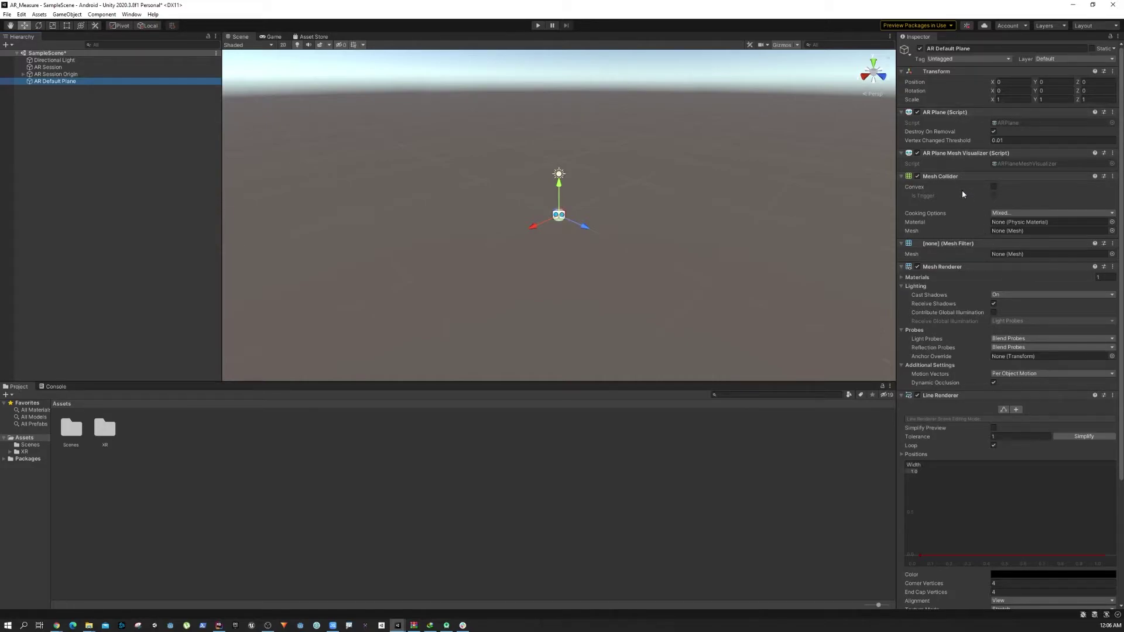
{"action": "scroll", "coordinate": [1039, 321], "scroll_direction": "down", "scroll_amount": 3}
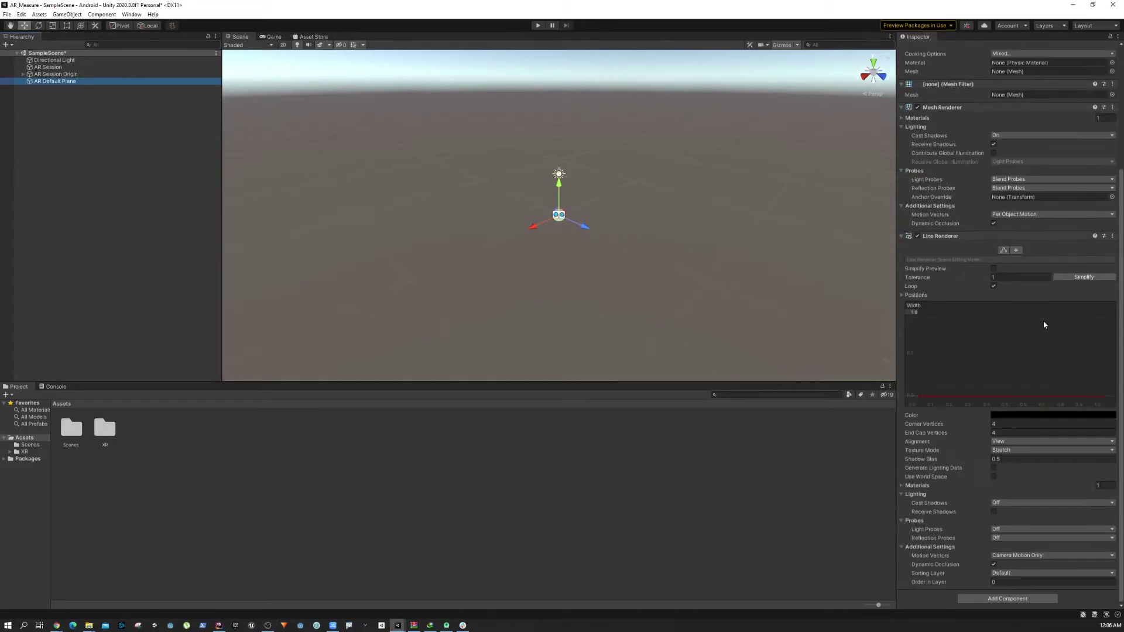
{"action": "scroll", "coordinate": [1039, 321], "scroll_direction": "up", "scroll_amount": 3}
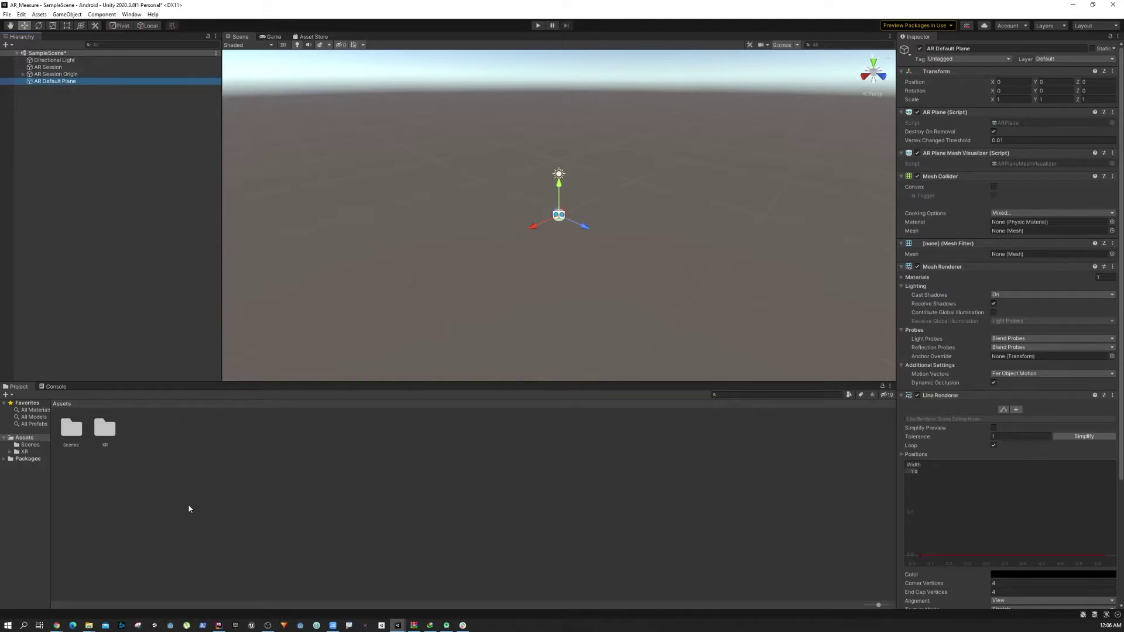
Create a new folder named 'Prefabs' in Assets.
{"action": "right_click", "coordinate": [189, 481]}
{"action": "mouse_move", "coordinate": [228, 235]}
{"action": "left_click", "coordinate": [391, 234]}
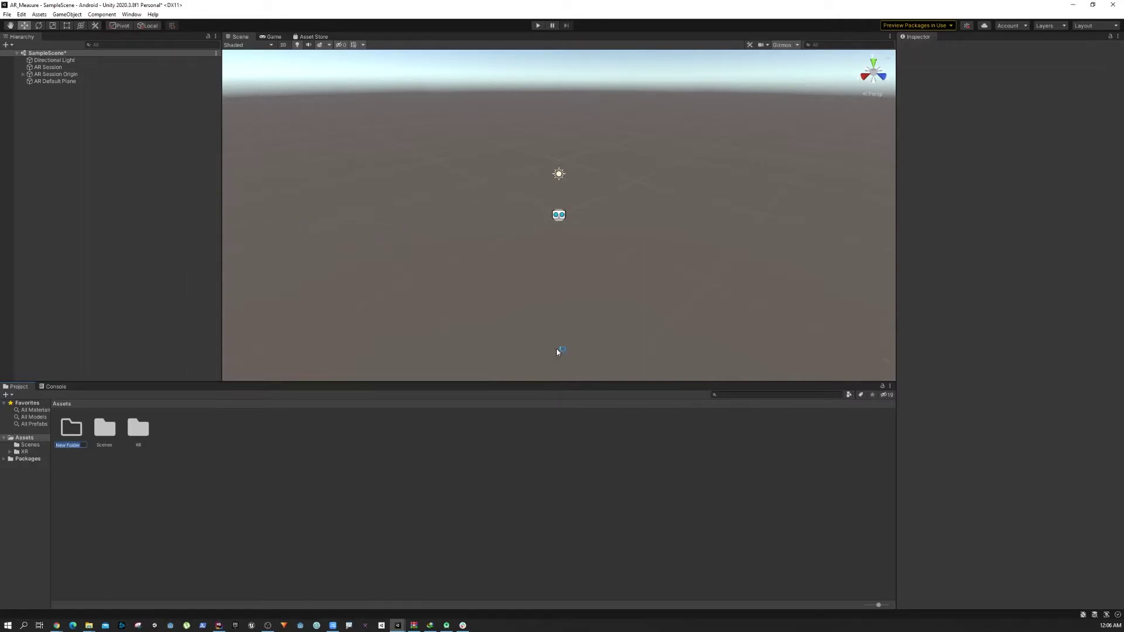
{"action": "type", "text": "Prefabs"}
{"action": "key", "text": "Return"}
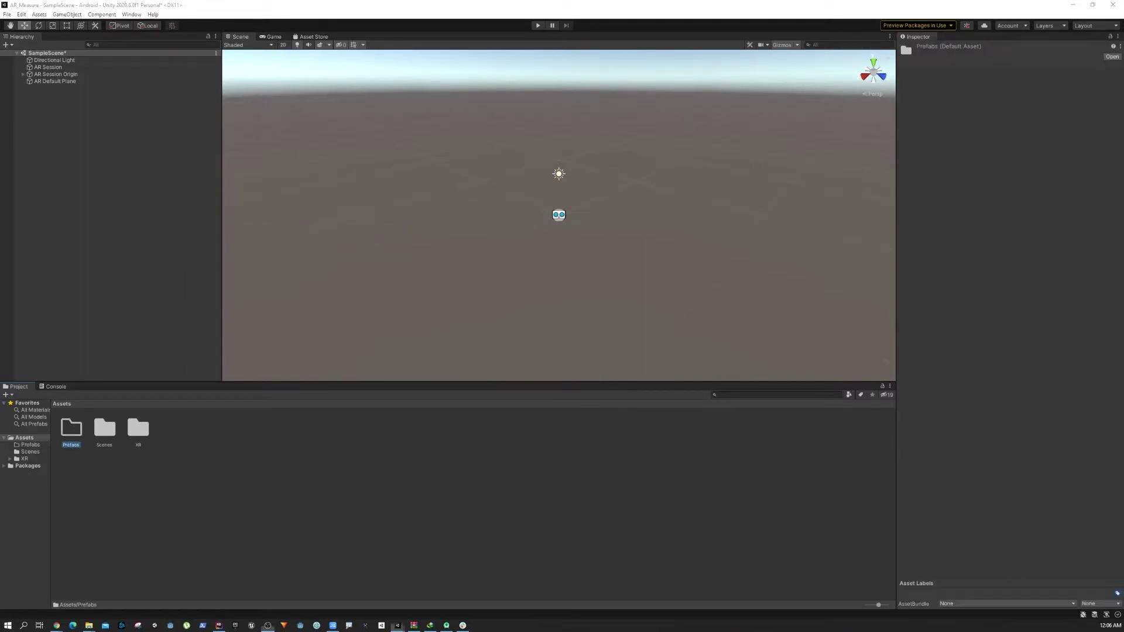
Save AR Default Plane as a prefab in Prefabs and delete the scene copy.
{"action": "double_click", "coordinate": [71, 432]}
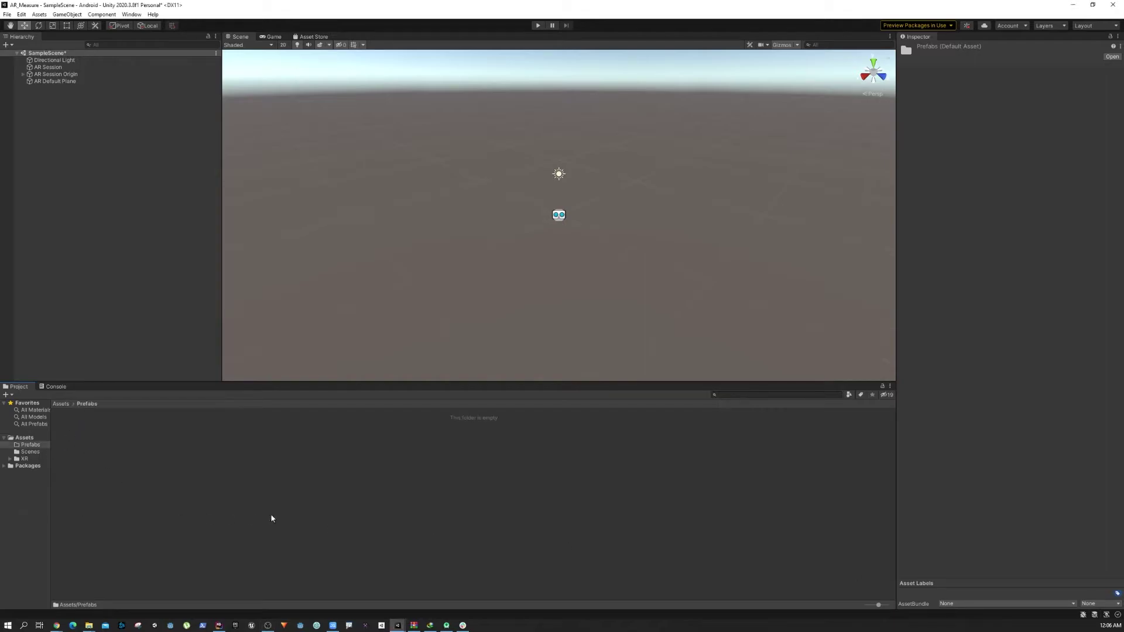
{"action": "left_click_drag", "start_coordinate": [54, 81], "coordinate": [254, 447]}
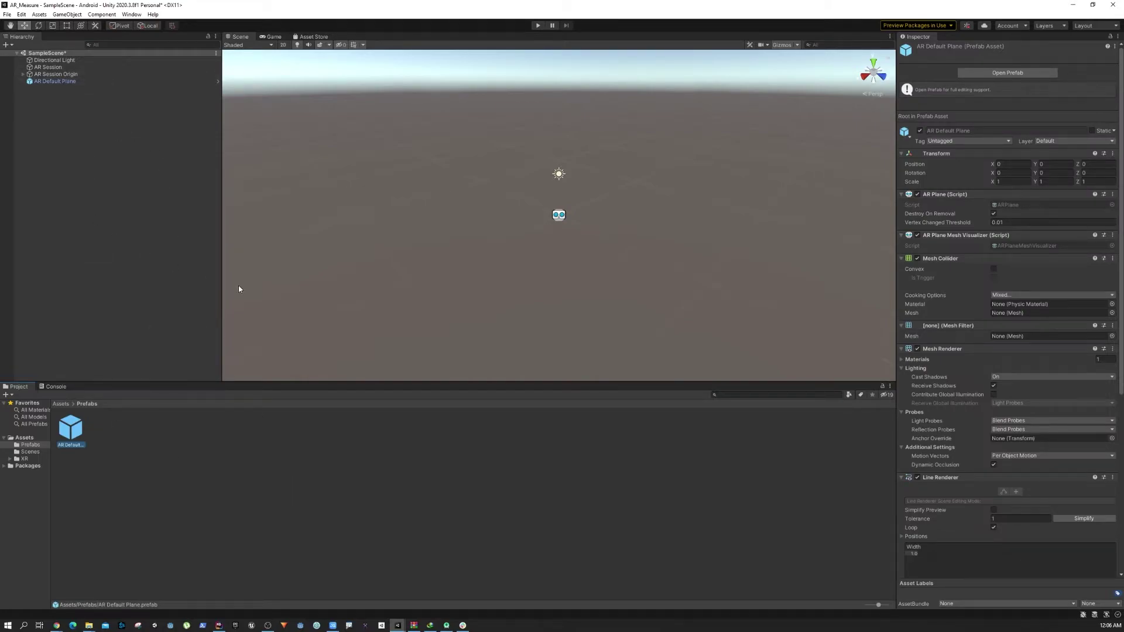
{"action": "left_click", "coordinate": [48, 82]}
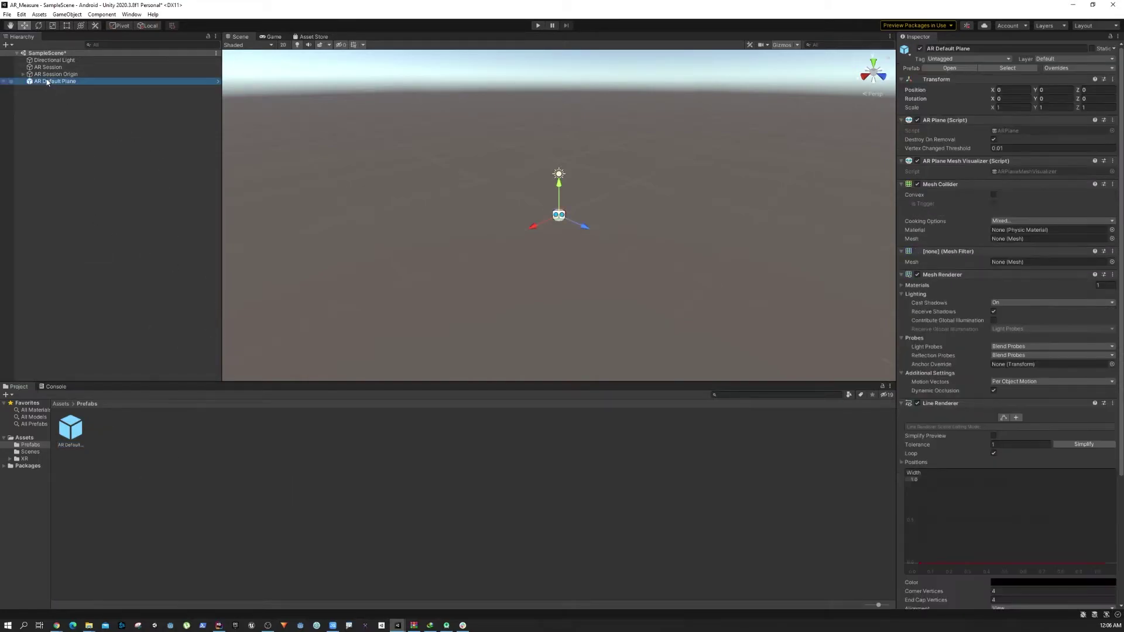
{"action": "key", "text": "Delete"}
{"action": "left_click", "coordinate": [63, 74]}
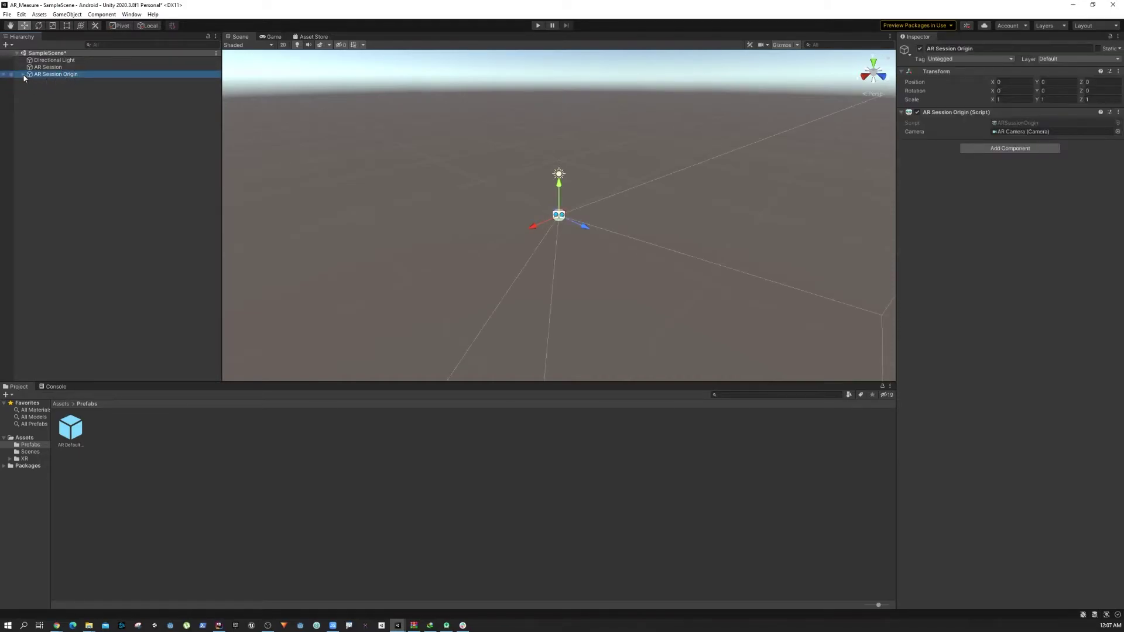
Inspect AR Session, AR Session Origin and AR Camera components, ending on AR Session Origin.
{"action": "left_click", "coordinate": [23, 74]}
{"action": "left_click", "coordinate": [47, 68]}
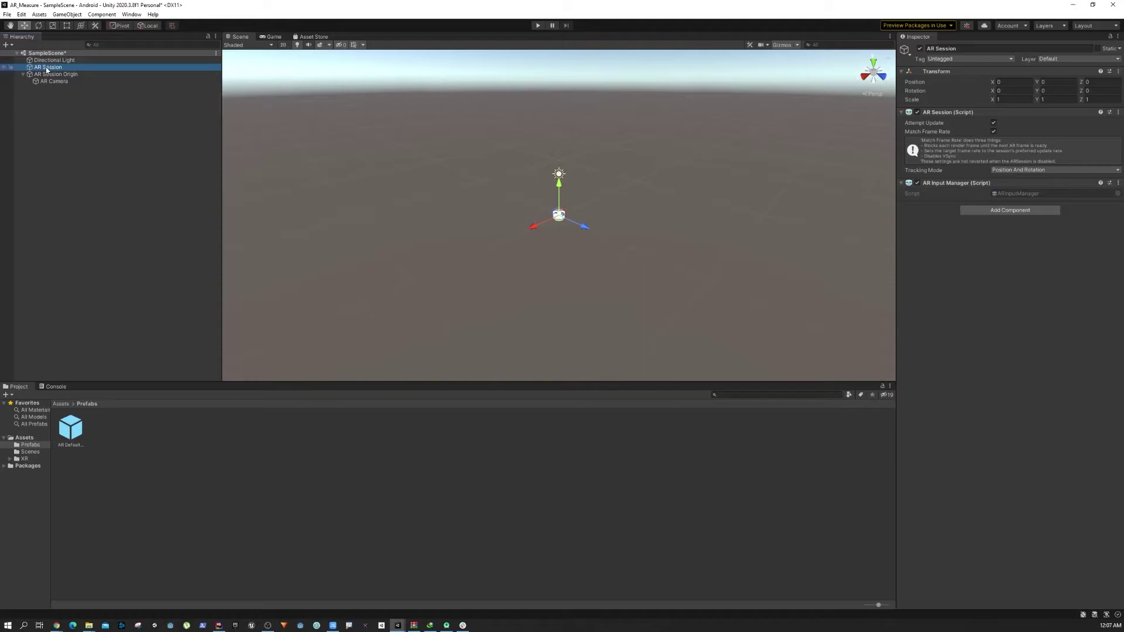
{"action": "left_click", "coordinate": [46, 75]}
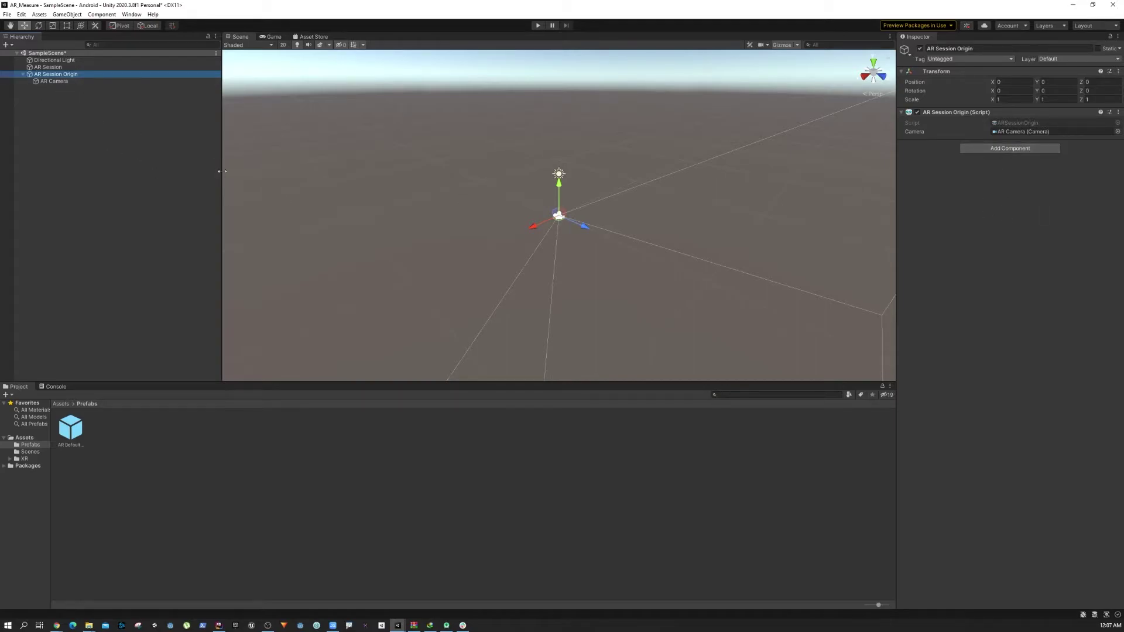
{"action": "left_click", "coordinate": [75, 83]}
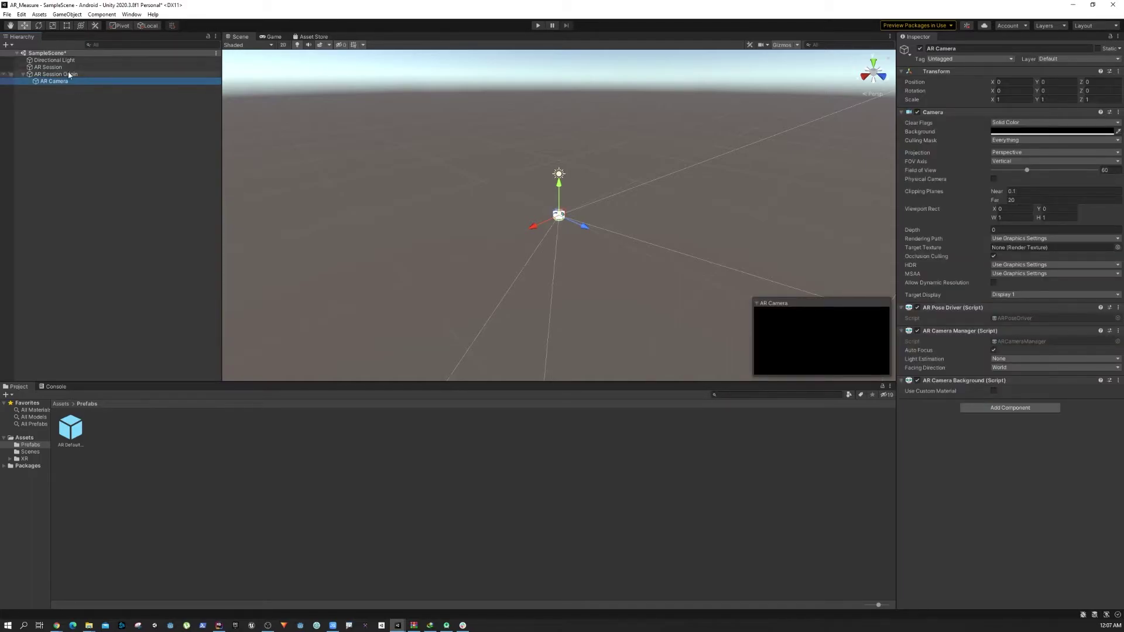
{"action": "left_click", "coordinate": [68, 73]}
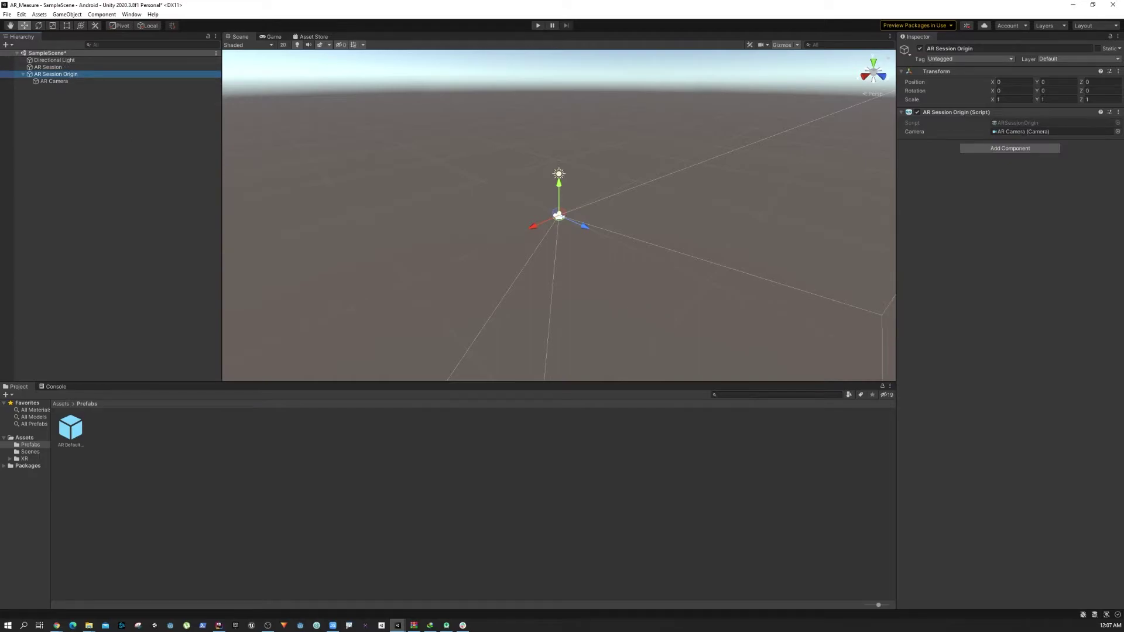
{"action": "left_click", "coordinate": [268, 625]}
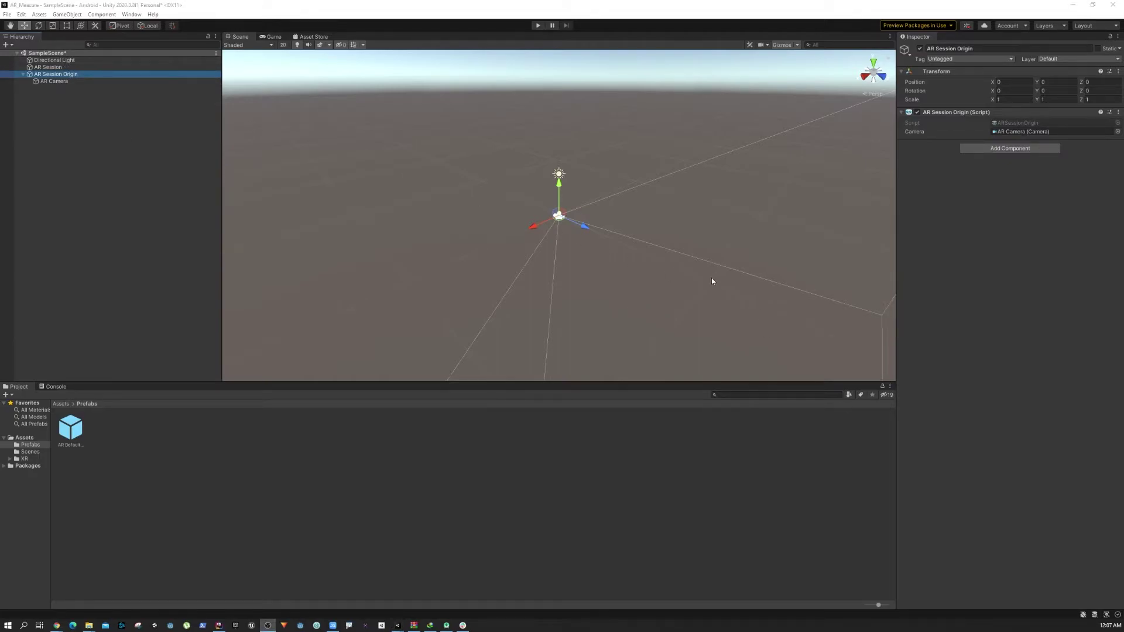
Add an AR Plane Manager to AR Session Origin with AR Default Plane as its Plane Prefab.
{"action": "left_click", "coordinate": [1017, 149]}
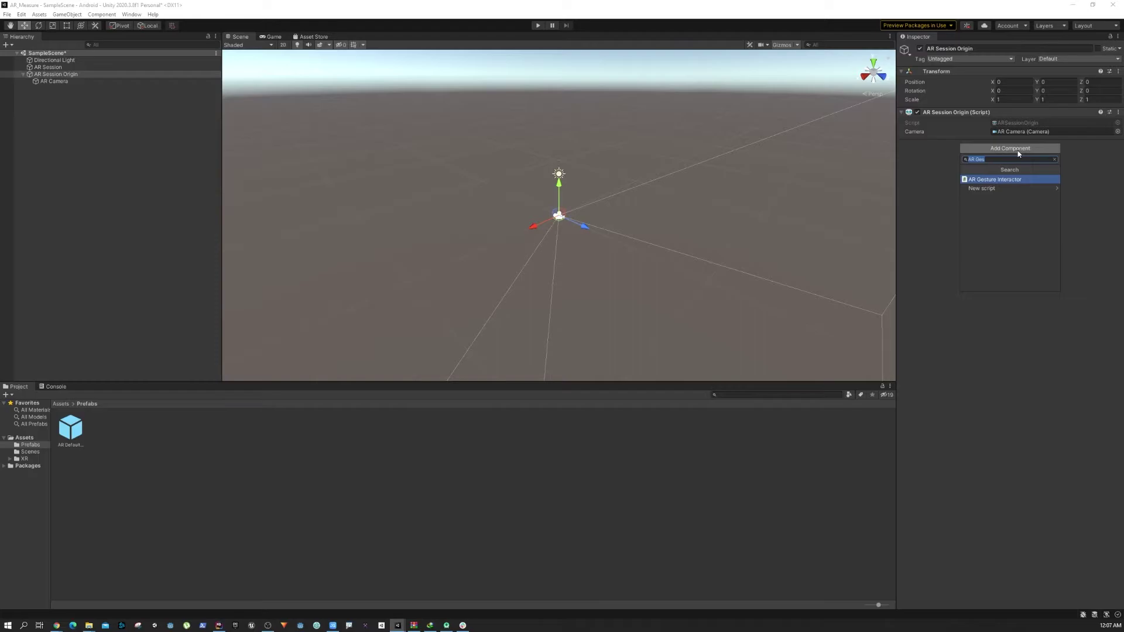
{"action": "key", "text": "BackSpace"}
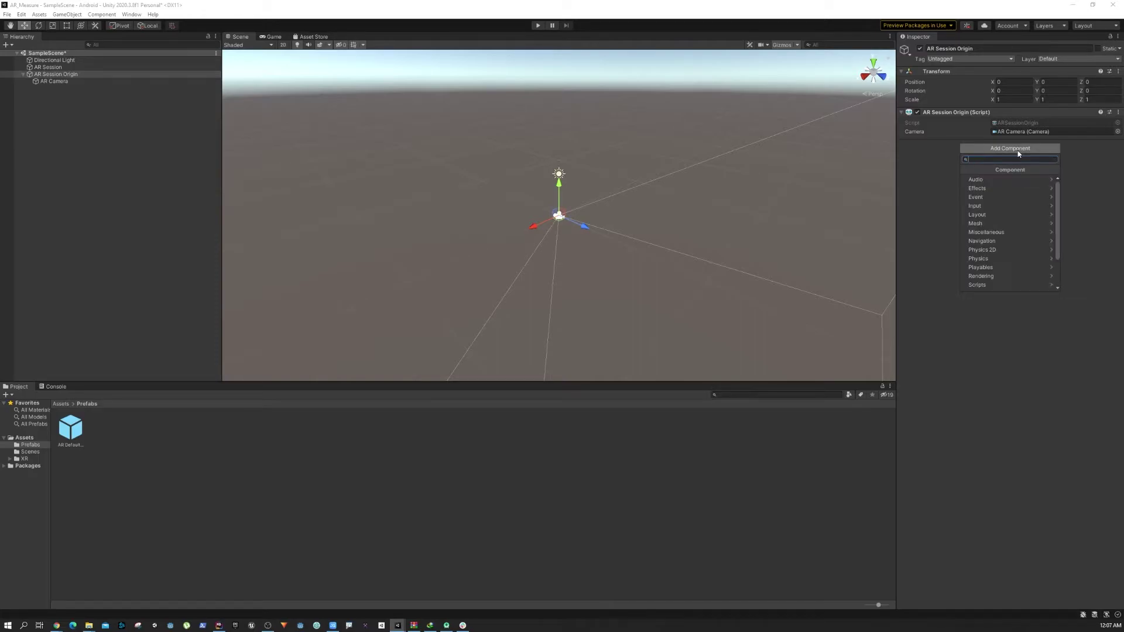
{"action": "type", "text": "Plan"}
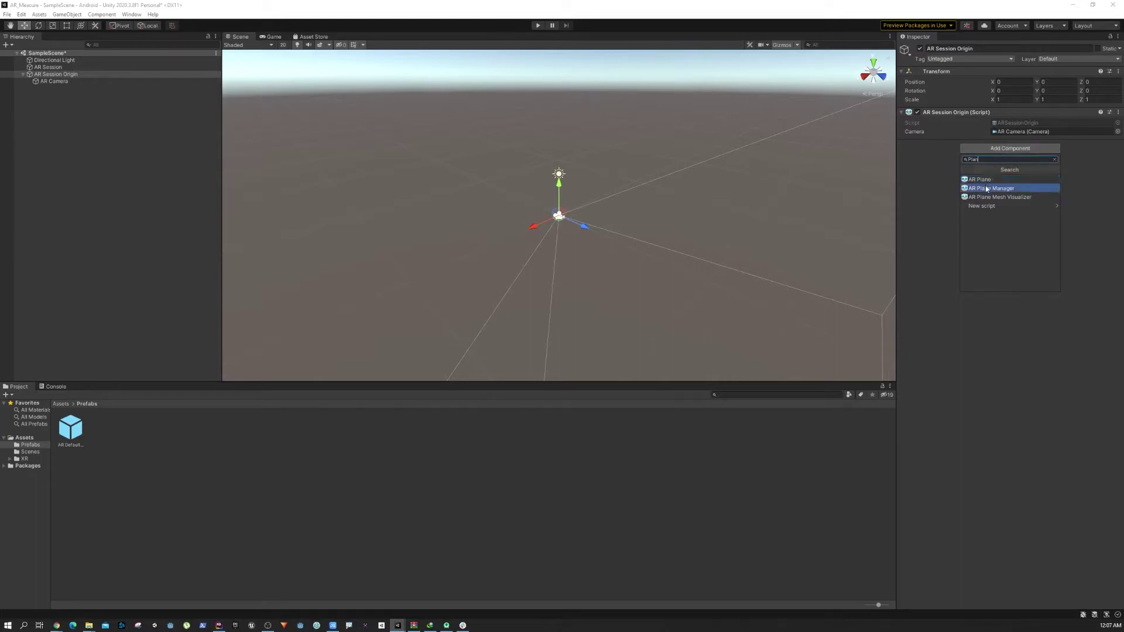
{"action": "left_click", "coordinate": [988, 188]}
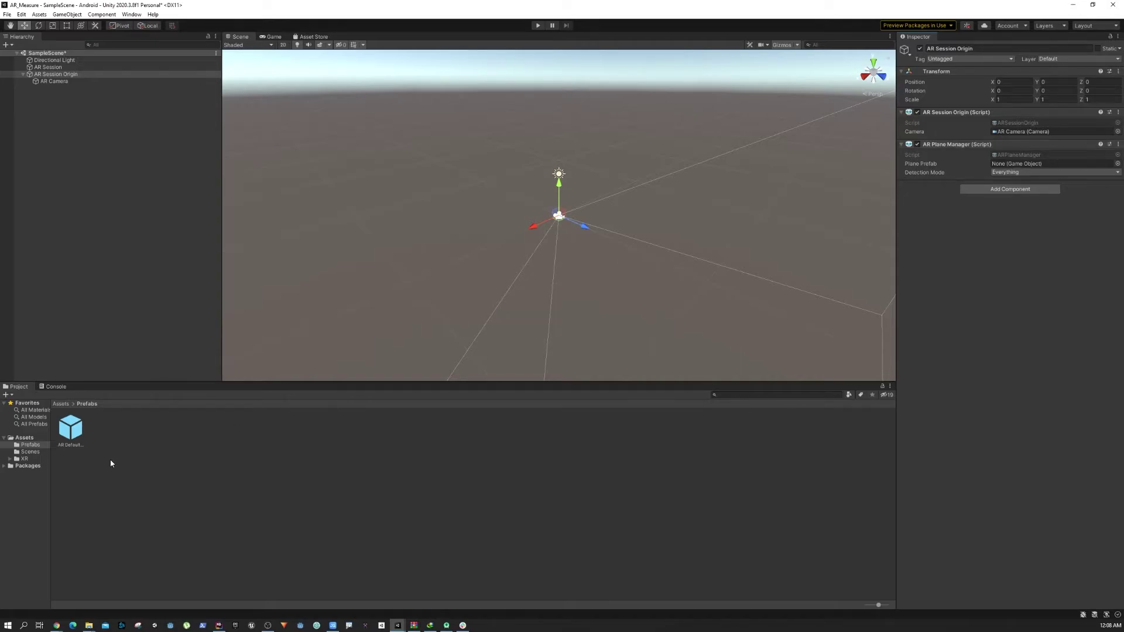
{"action": "left_click_drag", "start_coordinate": [71, 430], "coordinate": [1012, 167]}
Save SampleScene with Ctrl+S and recheck the AR Session Origin and AR Session objects.
{"action": "left_click", "coordinate": [159, 129]}
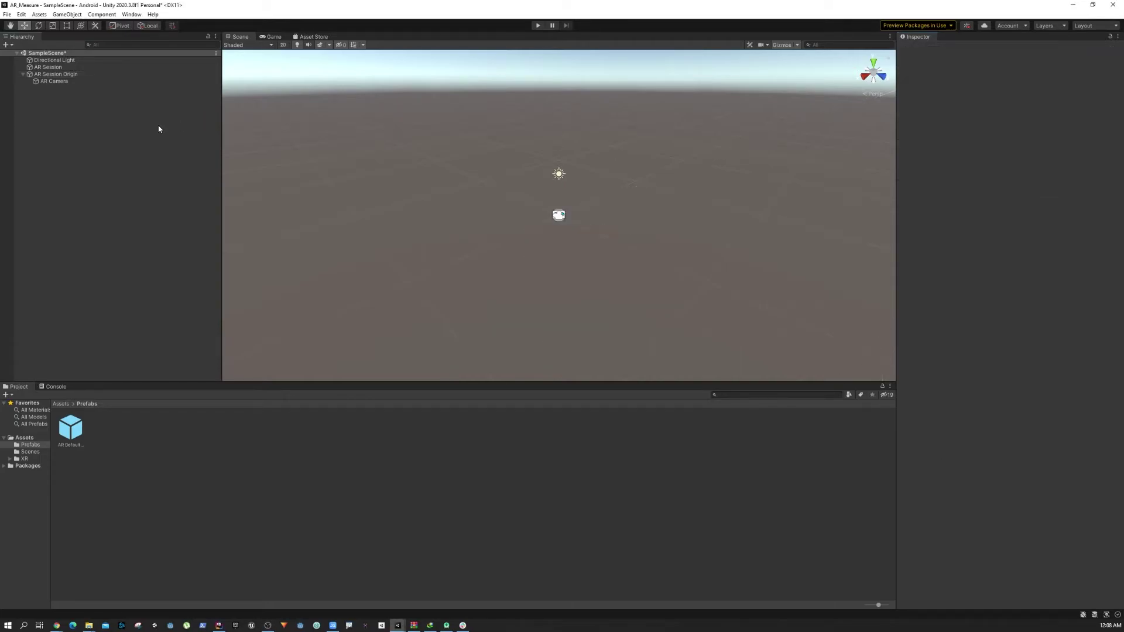
{"action": "key", "text": "ctrl+s"}
{"action": "left_click", "coordinate": [63, 74]}
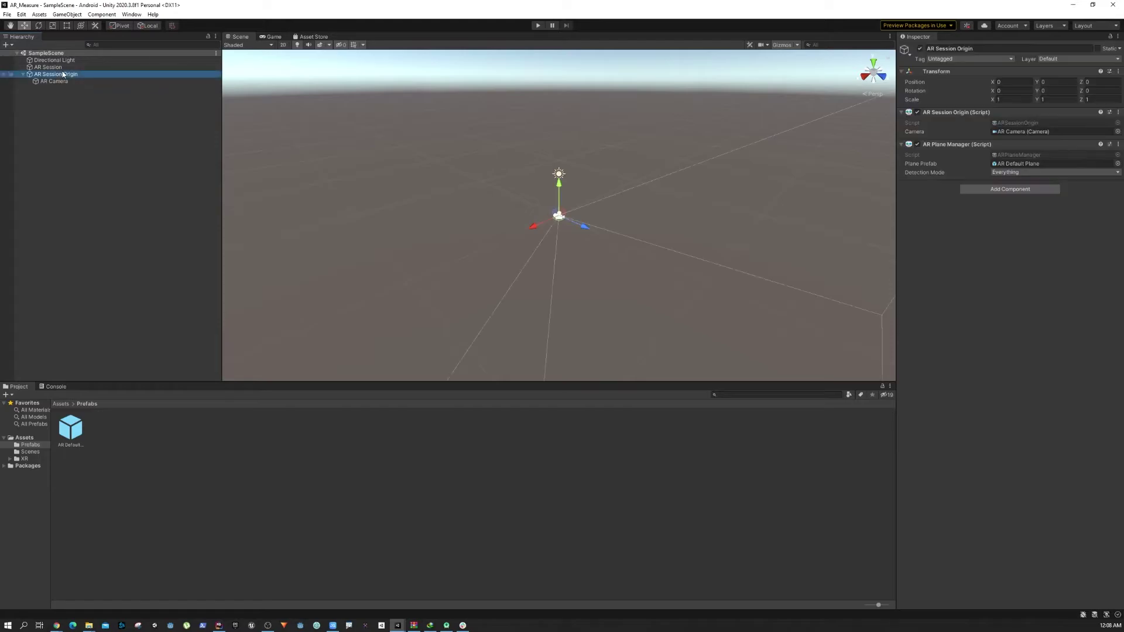
{"action": "left_click", "coordinate": [64, 68]}
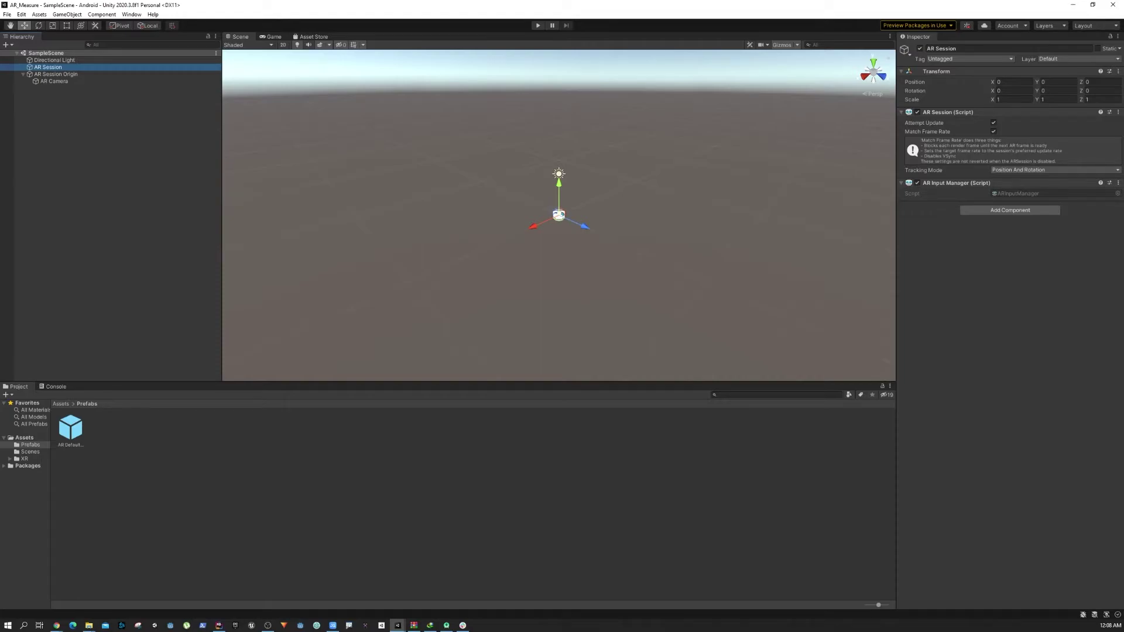
{"action": "left_click", "coordinate": [267, 625]}
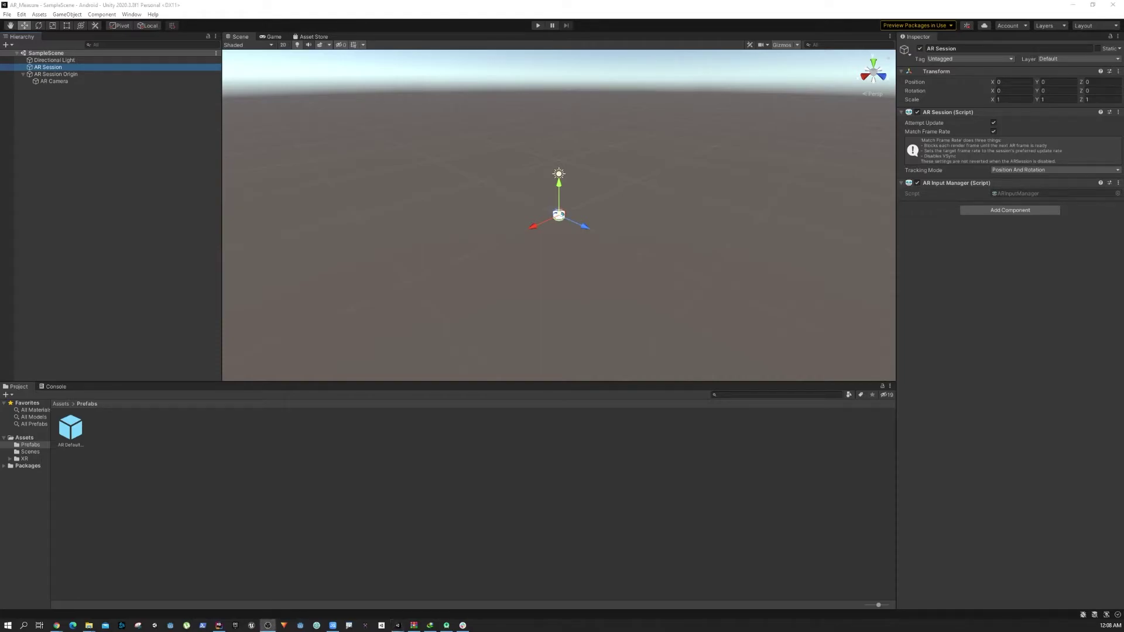
Open Build Settings from the File menu and confirm Android is the target platform.
{"action": "left_click", "coordinate": [7, 14]}
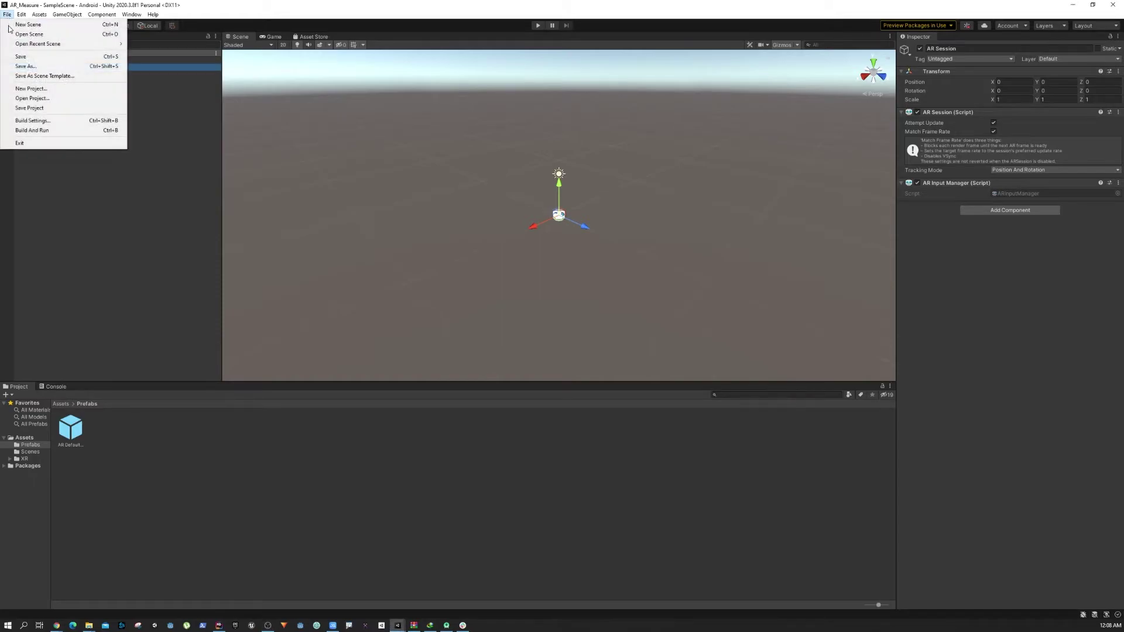
{"action": "left_click", "coordinate": [36, 120]}
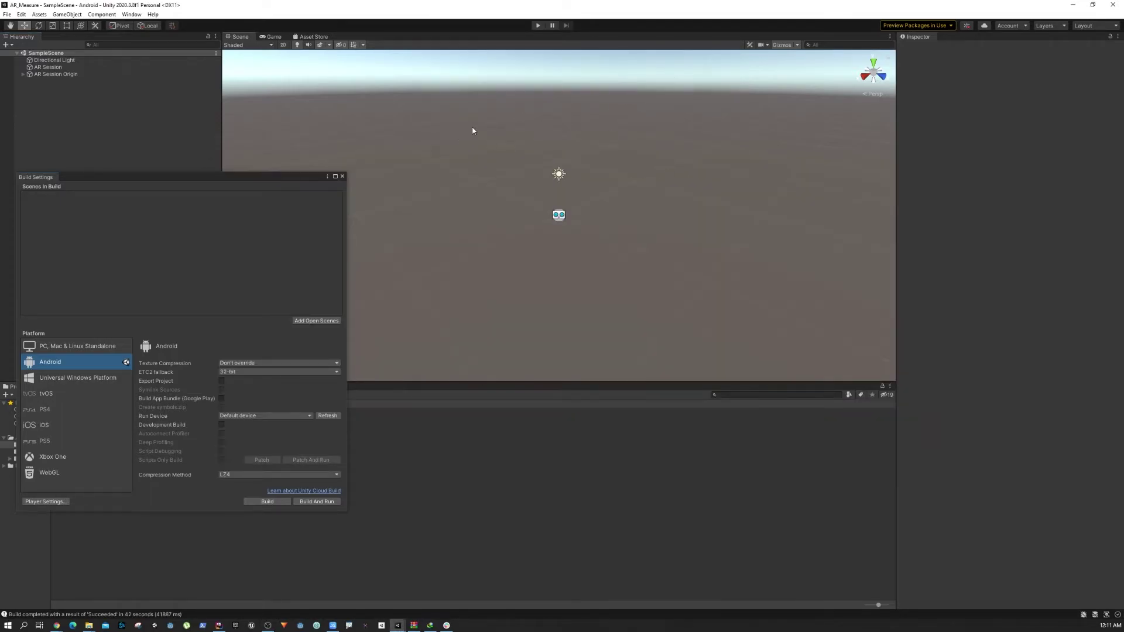
{"action": "left_click", "coordinate": [9, 15]}
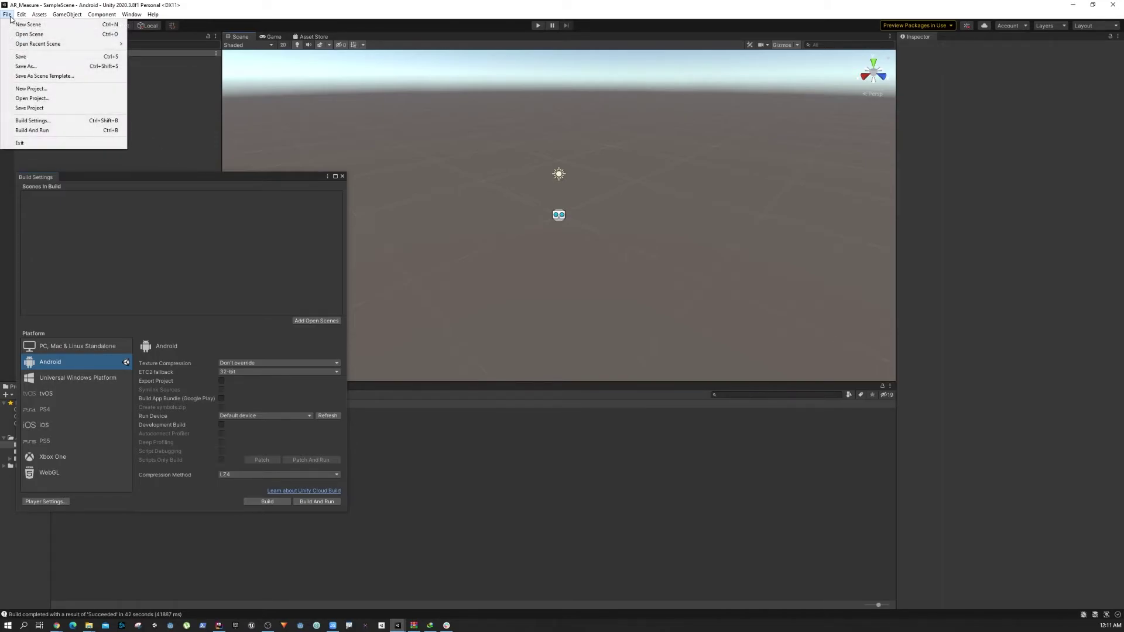
Enable ARCore as the XR plug-in provider under XR Plug-in Management, then close Project Settings.
{"action": "mouse_move", "coordinate": [21, 15]}
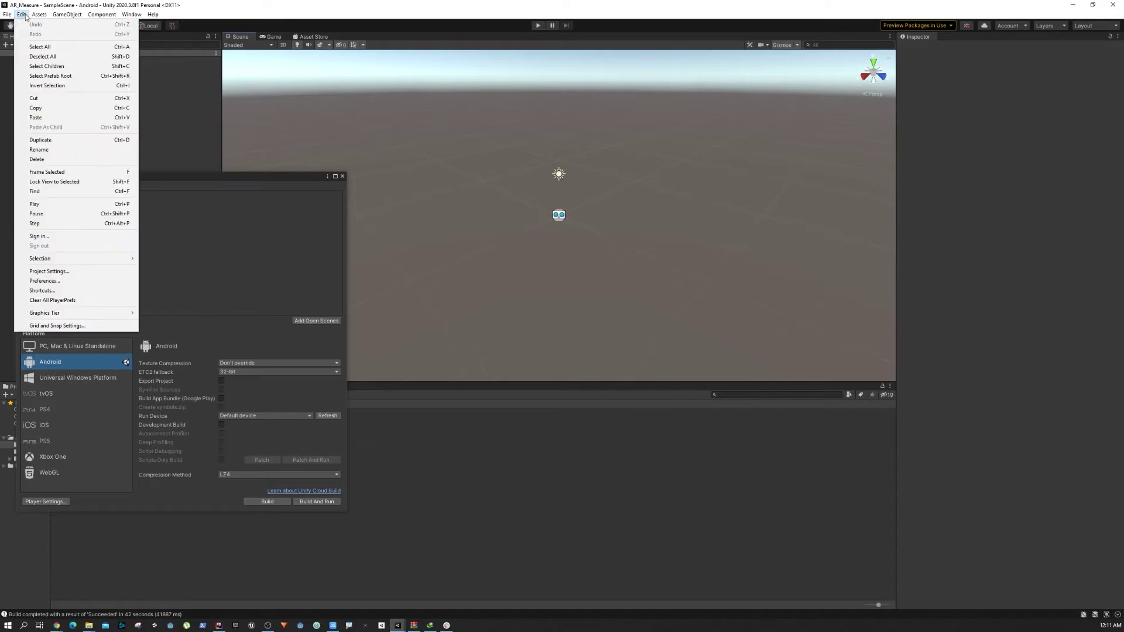
{"action": "left_click", "coordinate": [62, 271]}
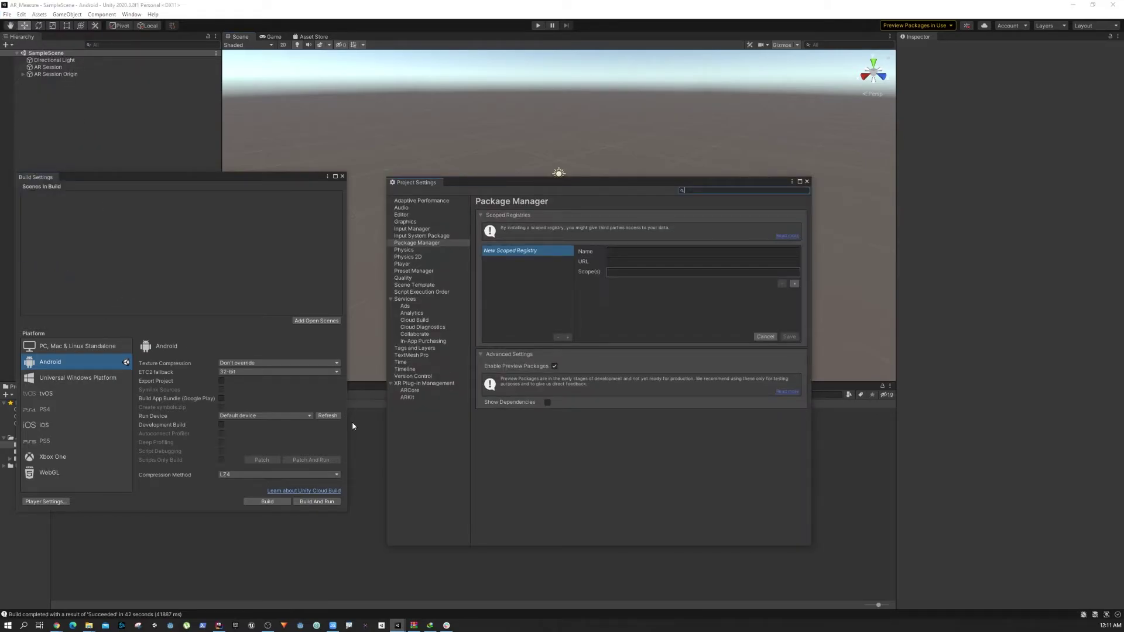
{"action": "left_click", "coordinate": [411, 385]}
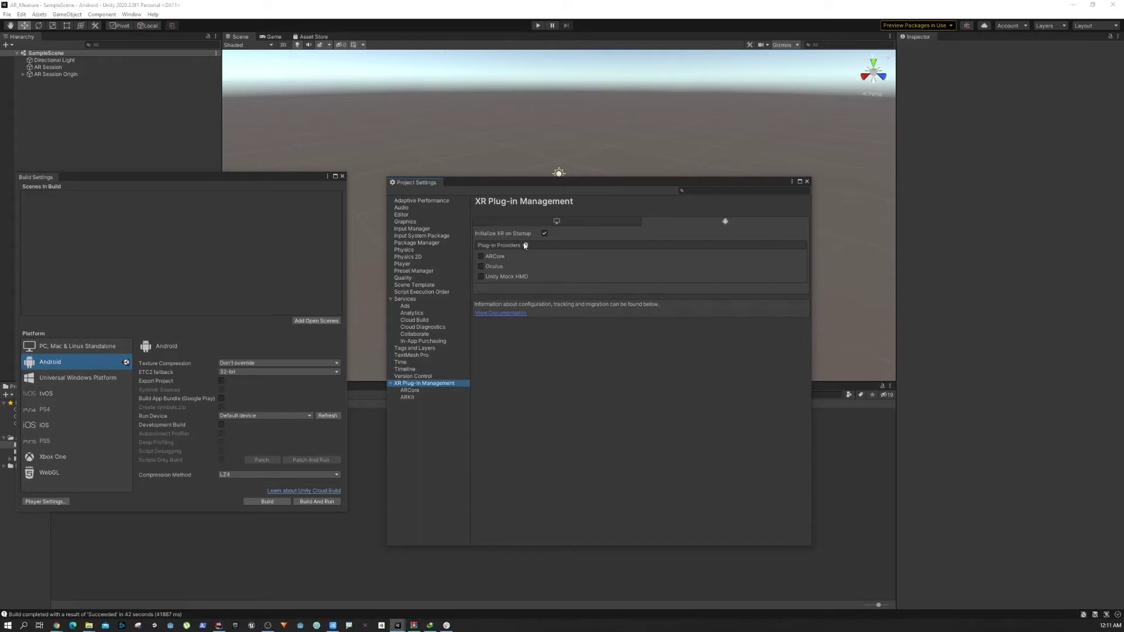
{"action": "left_click", "coordinate": [482, 257]}
{"action": "left_click", "coordinate": [807, 181]}
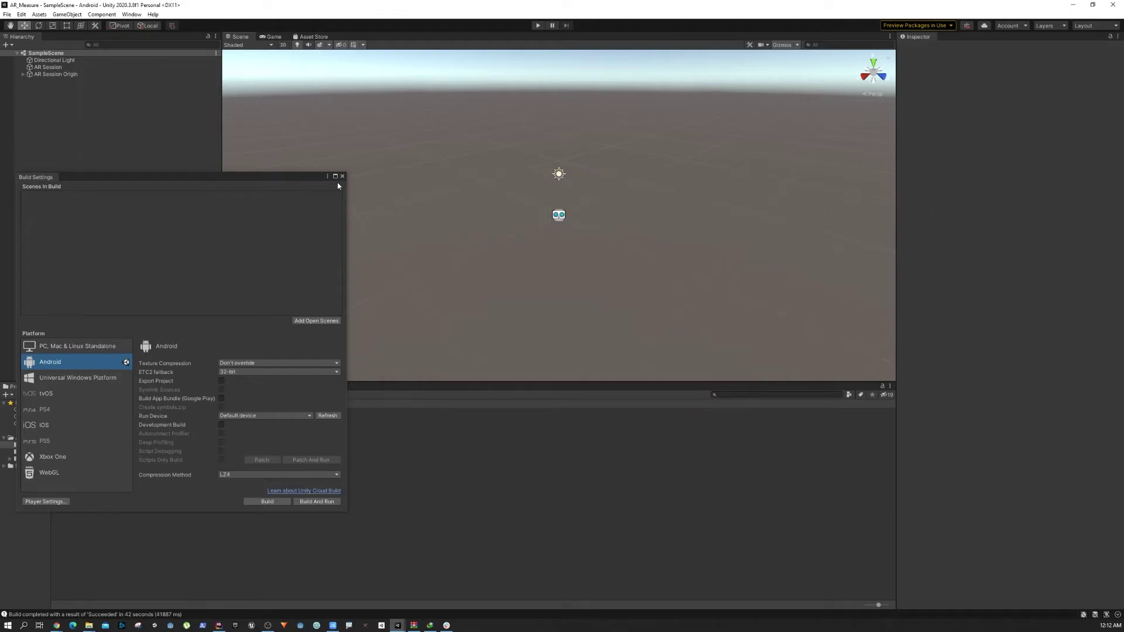
Add SampleScene to the build list and build and run for Android as test.apk, replacing the existing file.
{"action": "left_click", "coordinate": [324, 322]}
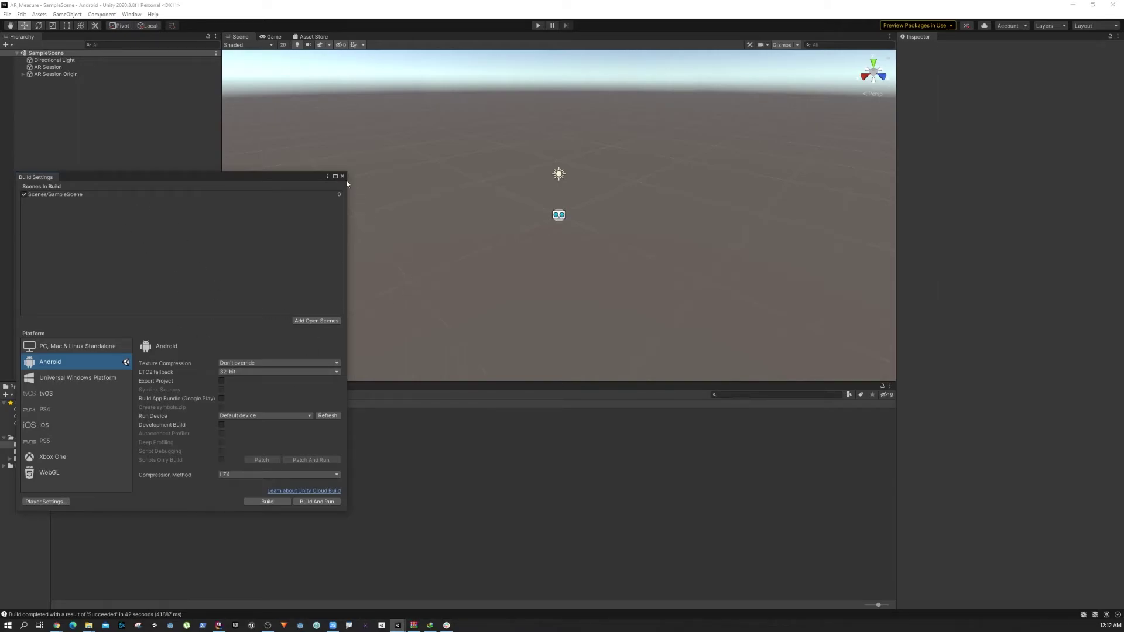
{"action": "left_click", "coordinate": [312, 503]}
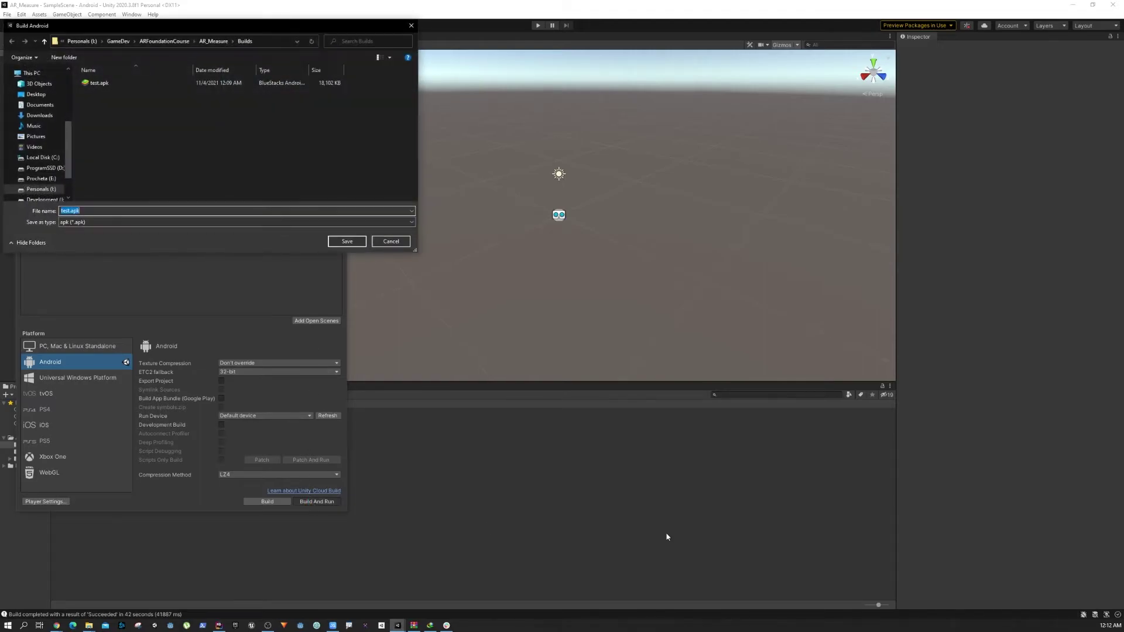
{"action": "left_click", "coordinate": [360, 245]}
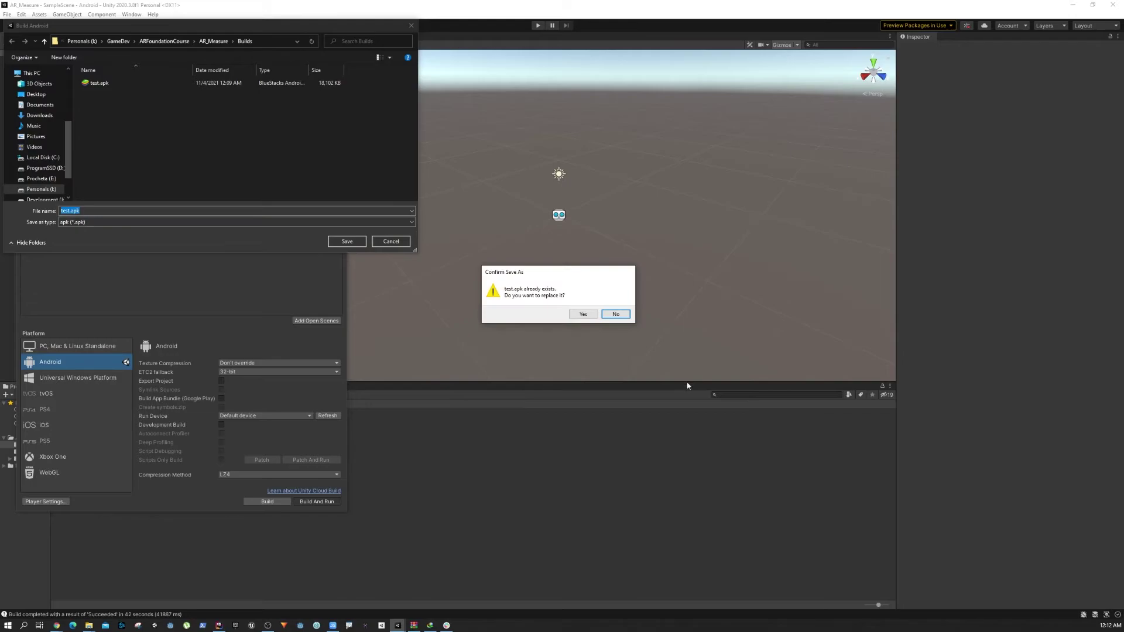
{"action": "left_click", "coordinate": [583, 314]}
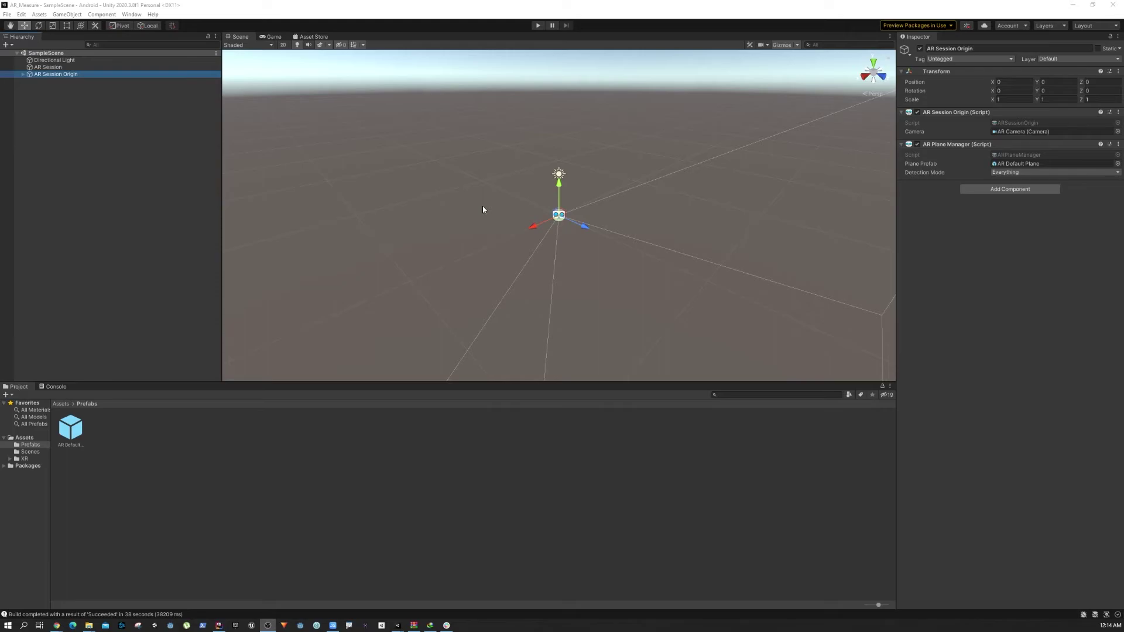
Add an AR Placement Interactable with its default name and inspect its Placement Prefab field.
{"action": "right_click", "coordinate": [103, 141]}
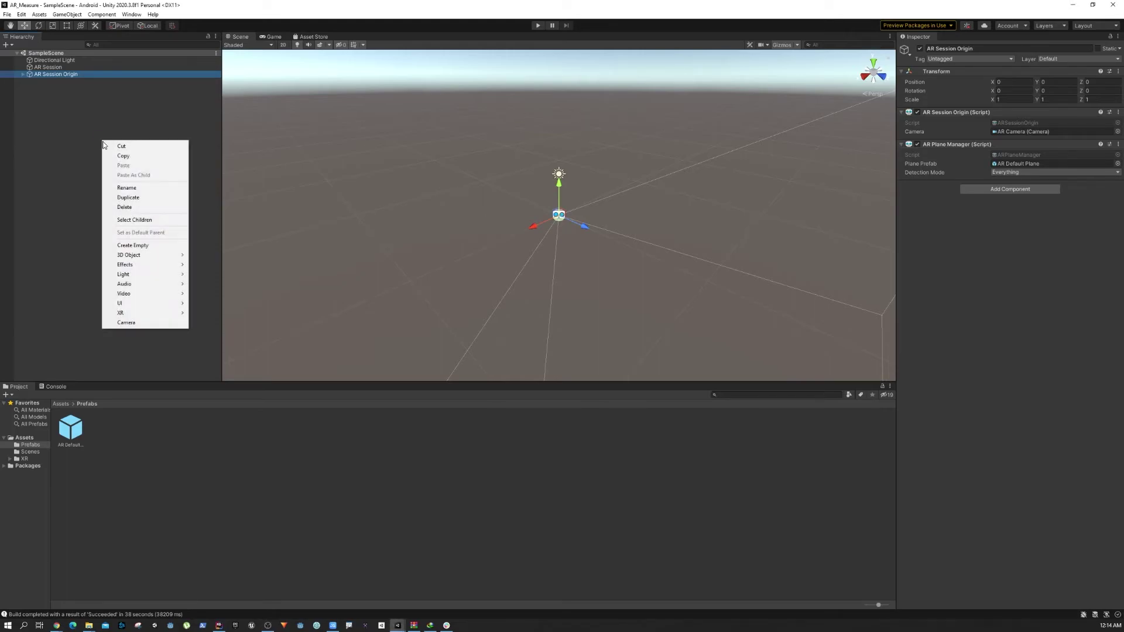
{"action": "mouse_move", "coordinate": [139, 318]}
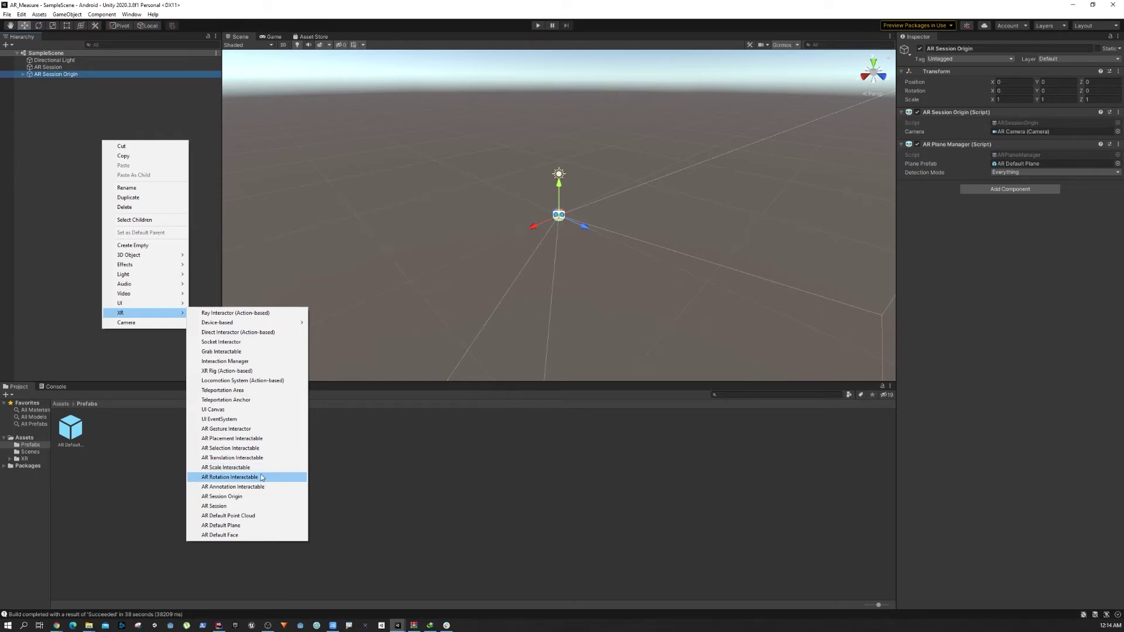
{"action": "left_click", "coordinate": [269, 441]}
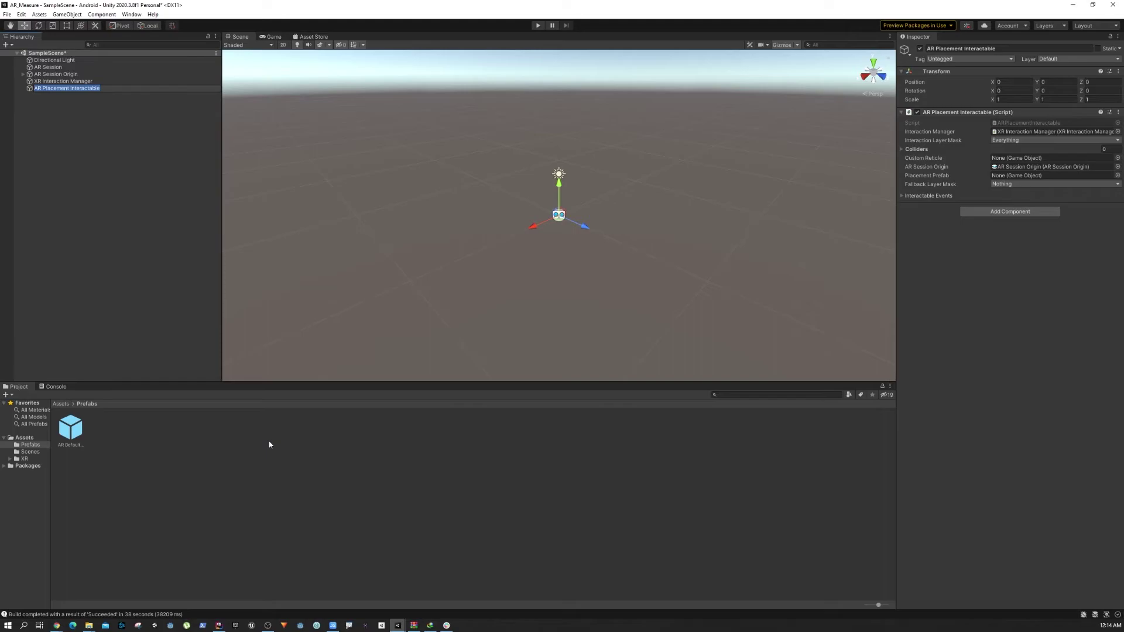
{"action": "key", "text": "Return"}
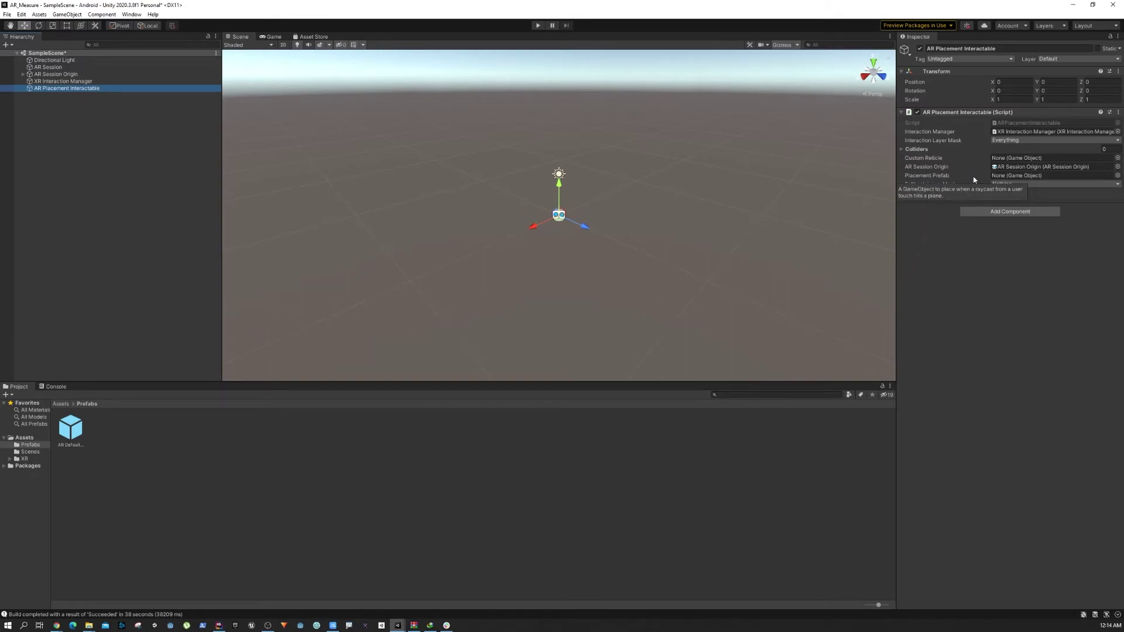
{"action": "left_click", "coordinate": [930, 176]}
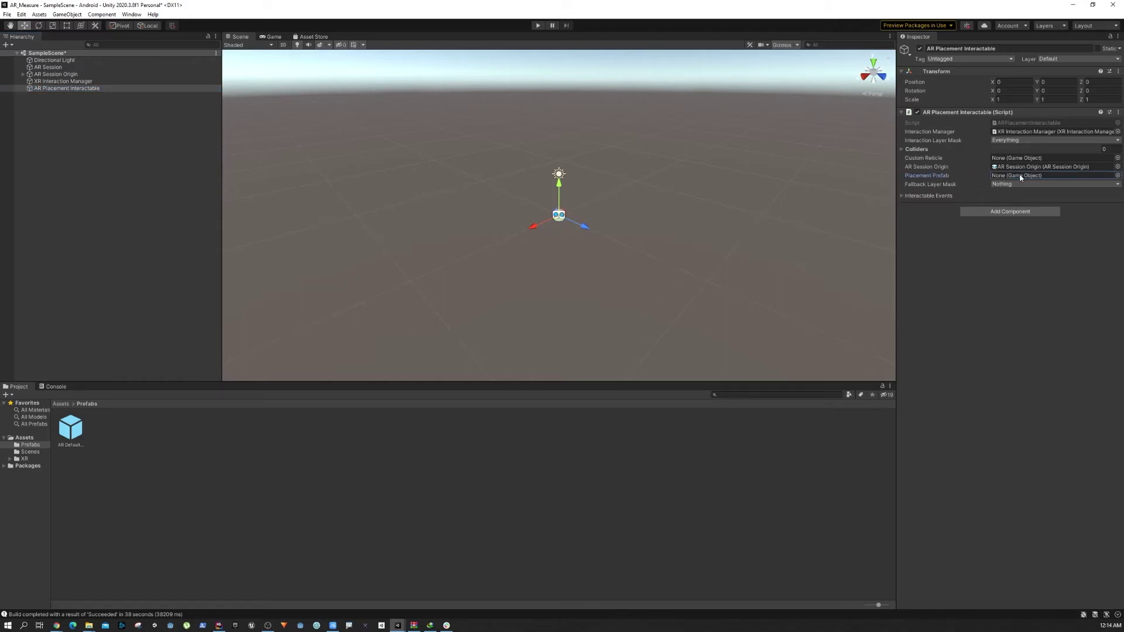
Create a sphere in the scene, undoing an accidental cube, and rename it Point.
{"action": "right_click", "coordinate": [92, 191]}
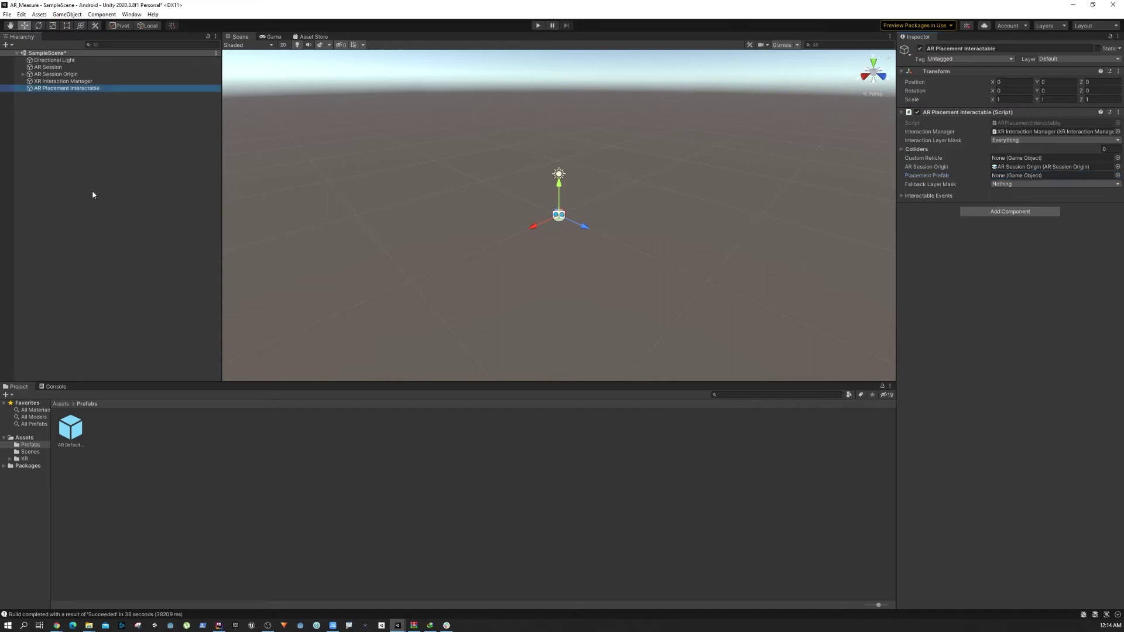
{"action": "mouse_move", "coordinate": [130, 305]}
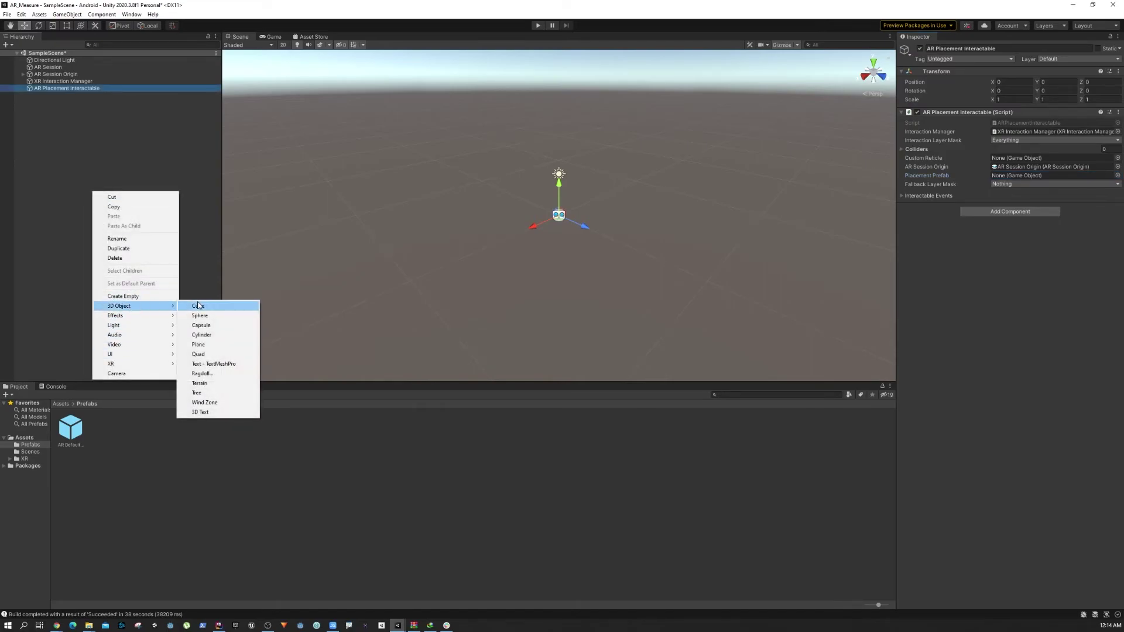
{"action": "left_click", "coordinate": [216, 304]}
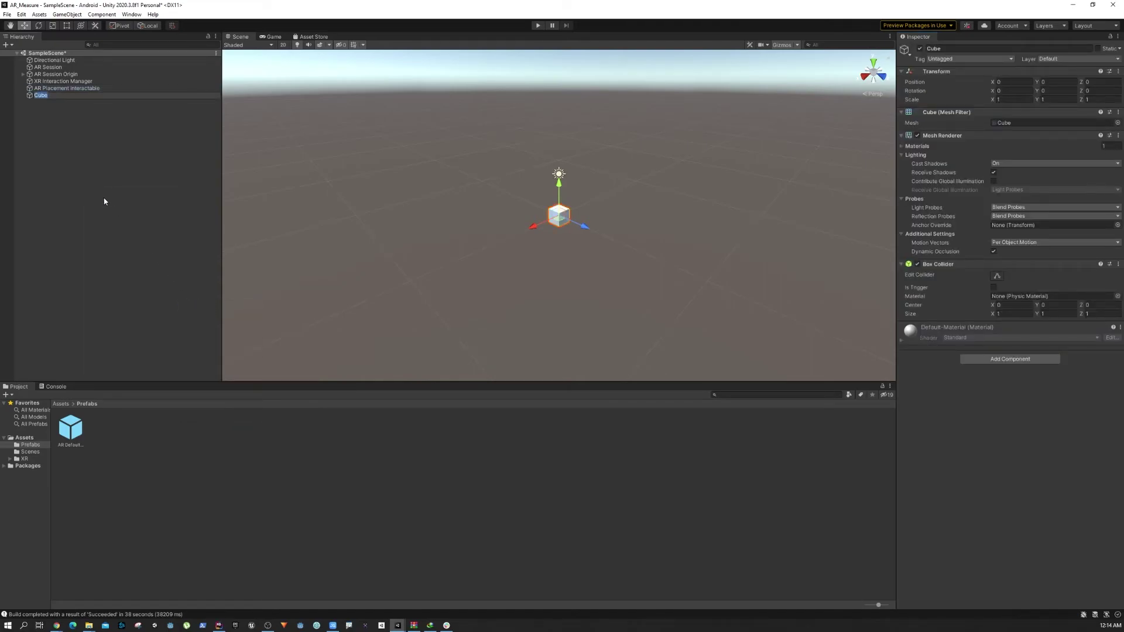
{"action": "key", "text": "ctrl+z"}
{"action": "right_click", "coordinate": [80, 154]}
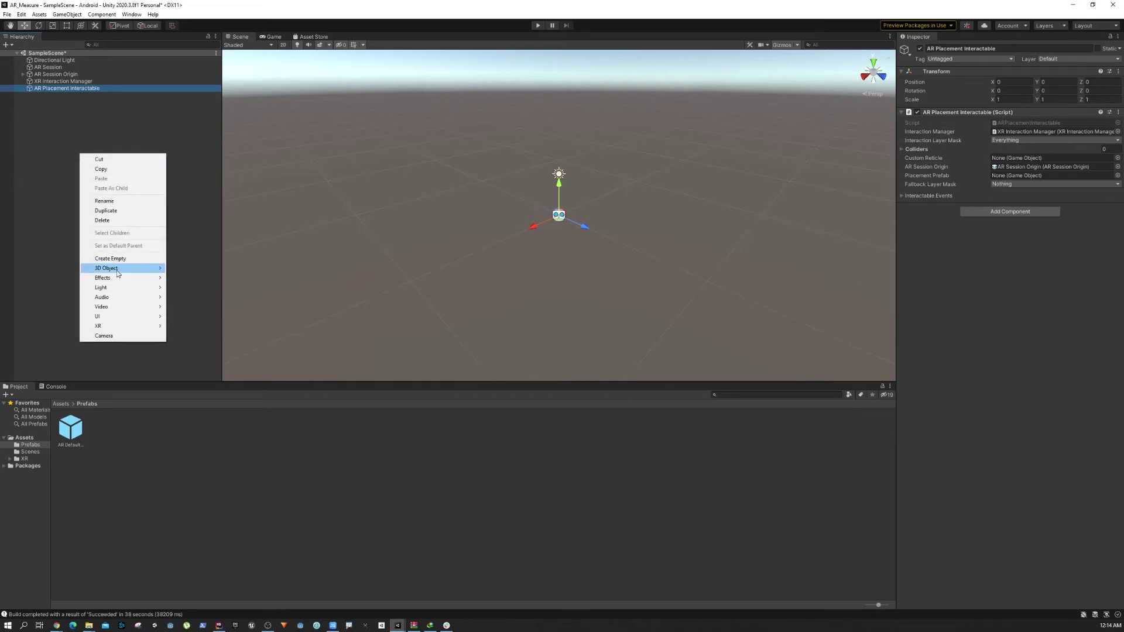
{"action": "mouse_move", "coordinate": [119, 269]}
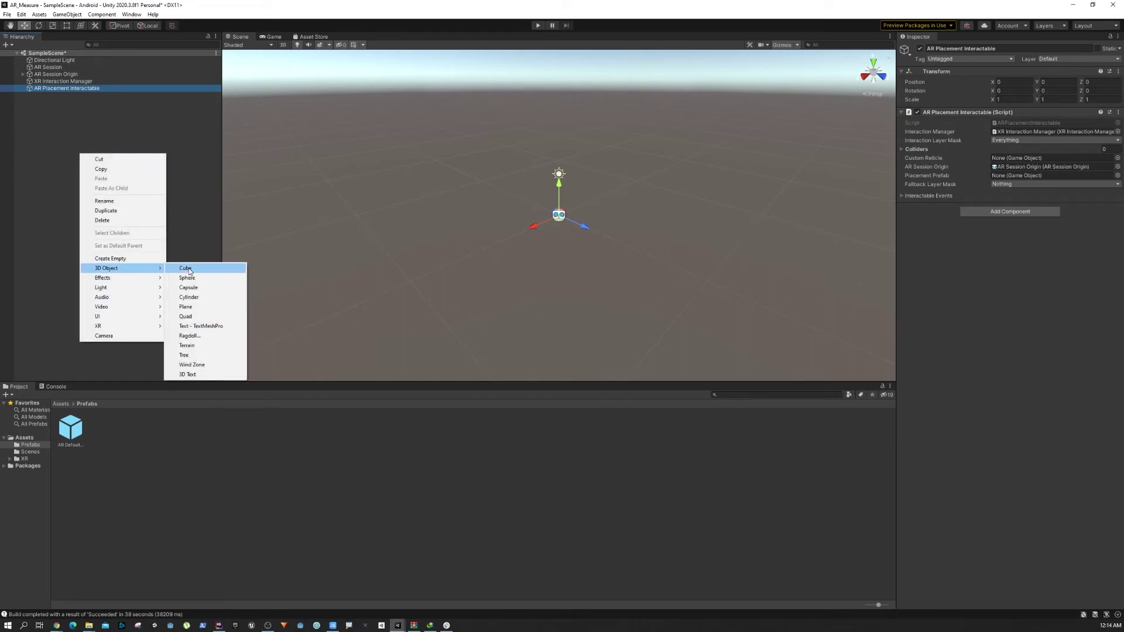
{"action": "left_click", "coordinate": [187, 278]}
{"action": "left_click", "coordinate": [49, 110]}
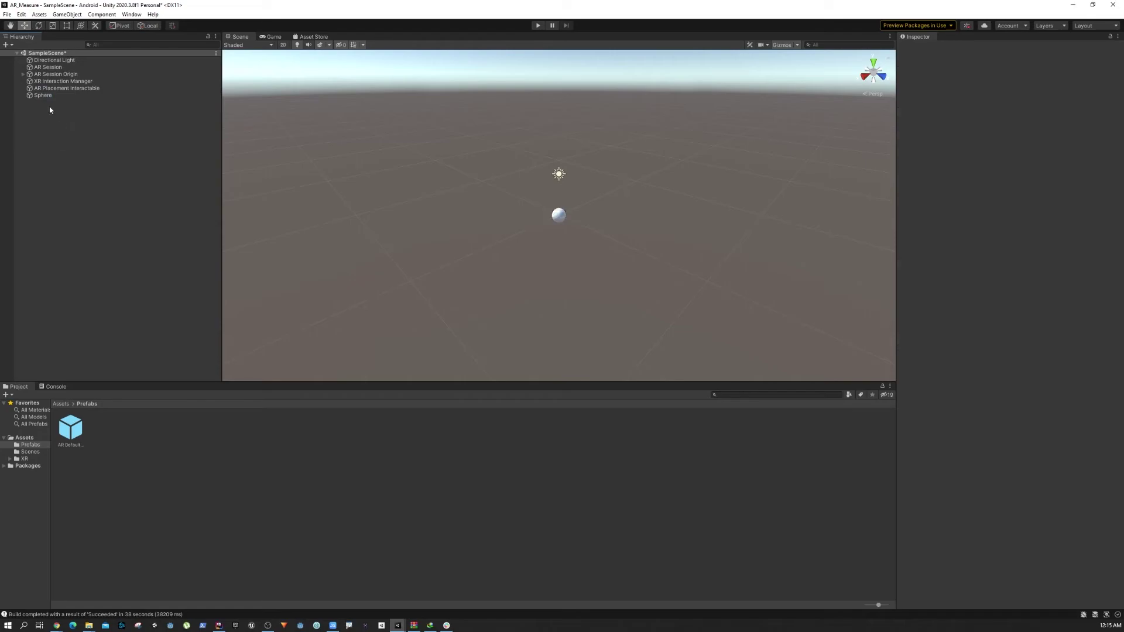
{"action": "left_click", "coordinate": [44, 96]}
{"action": "key", "text": "F2"}
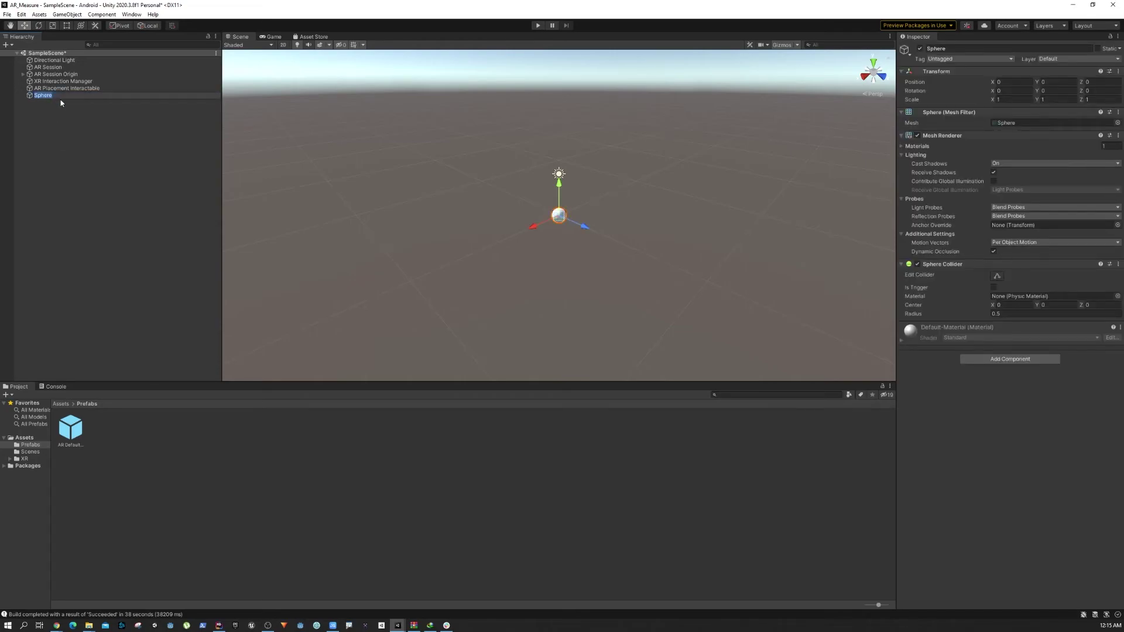
{"action": "type", "text": "Polnt"}
{"action": "key", "text": "Return"}
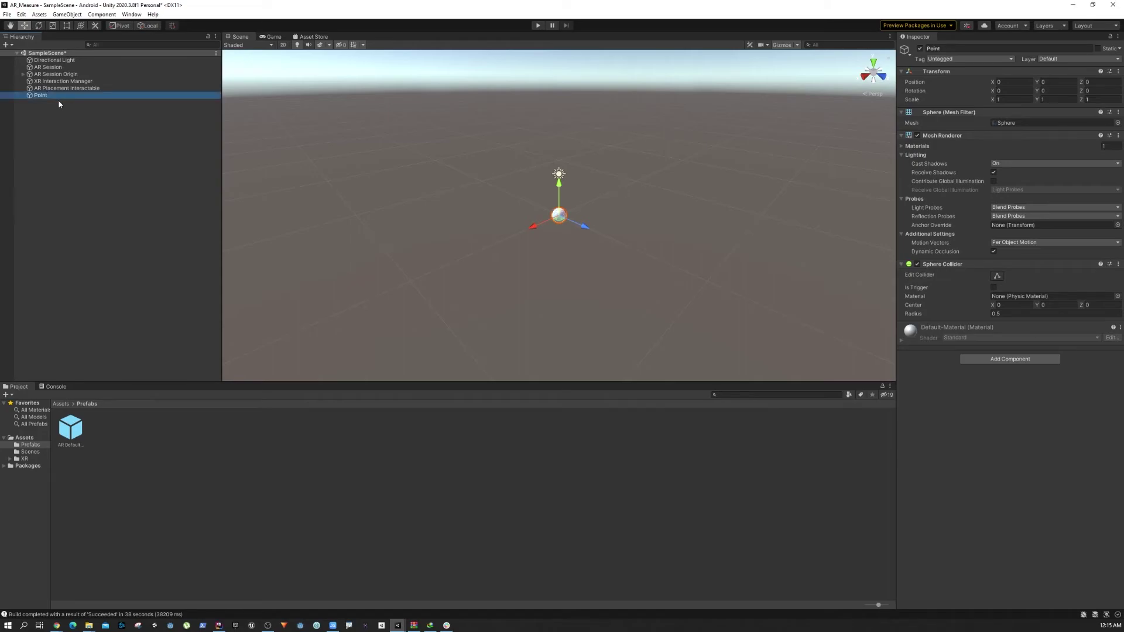
Make Point a prefab in Prefabs, delete it from the scene, and assign it as Placement Prefab.
{"action": "left_click_drag", "start_coordinate": [41, 95], "coordinate": [173, 467]}
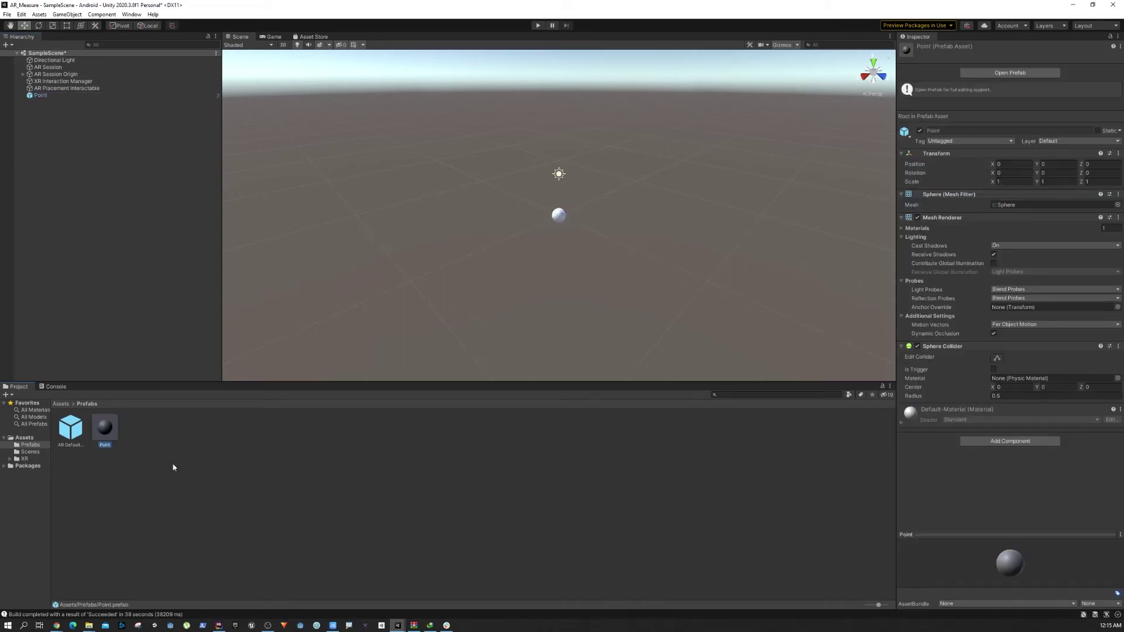
{"action": "right_click", "coordinate": [40, 99]}
{"action": "left_click", "coordinate": [65, 161]}
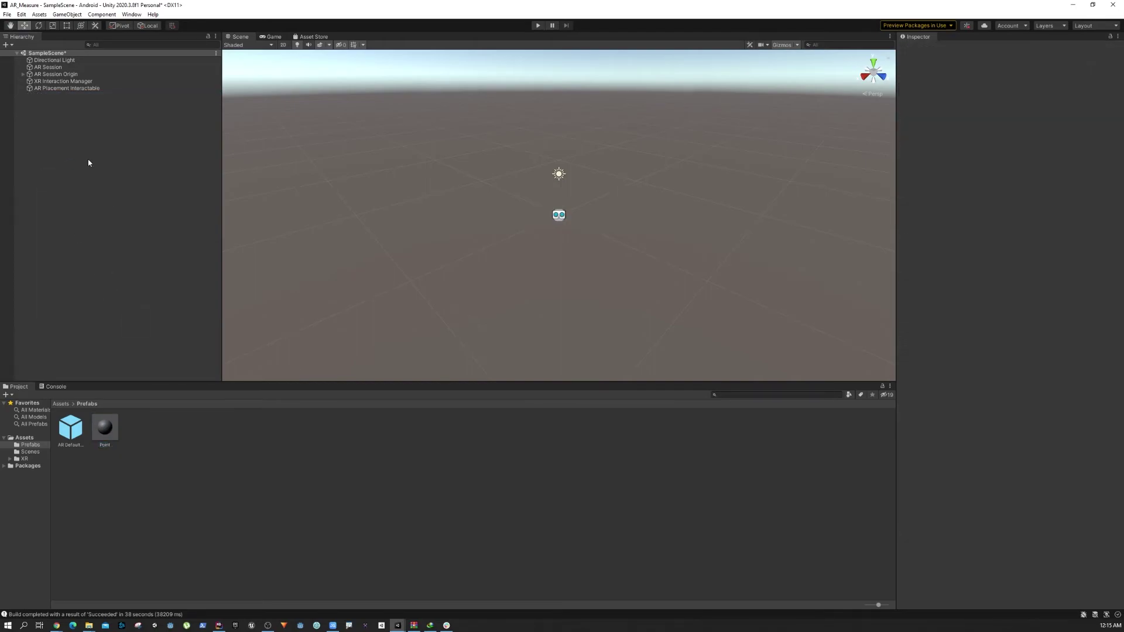
{"action": "left_click", "coordinate": [62, 89]}
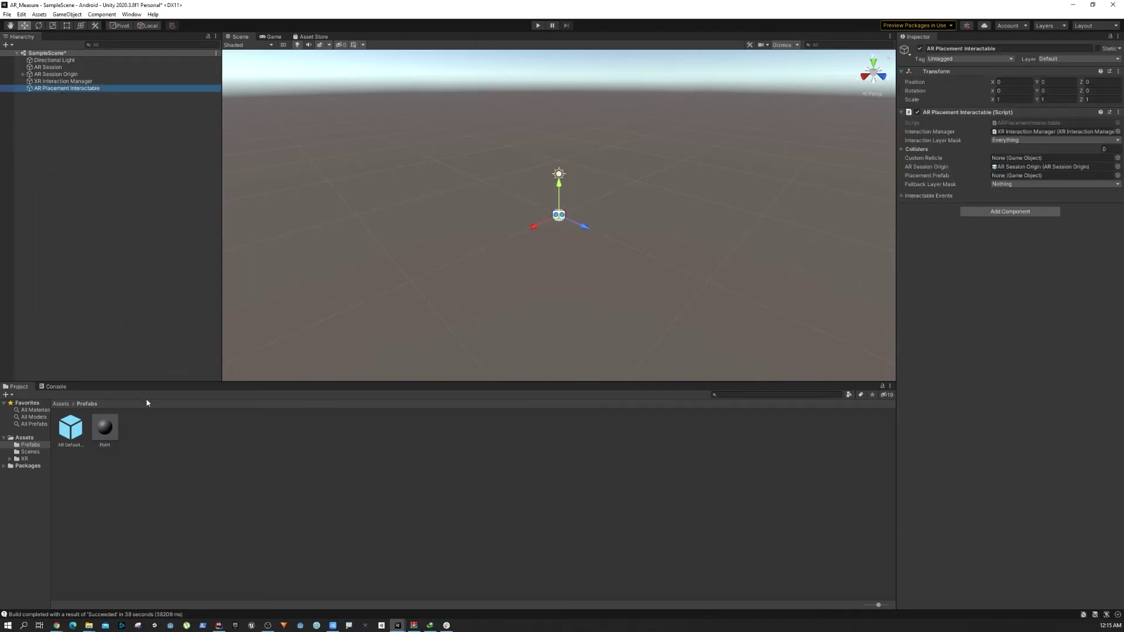
{"action": "left_click_drag", "start_coordinate": [108, 435], "coordinate": [1063, 180]}
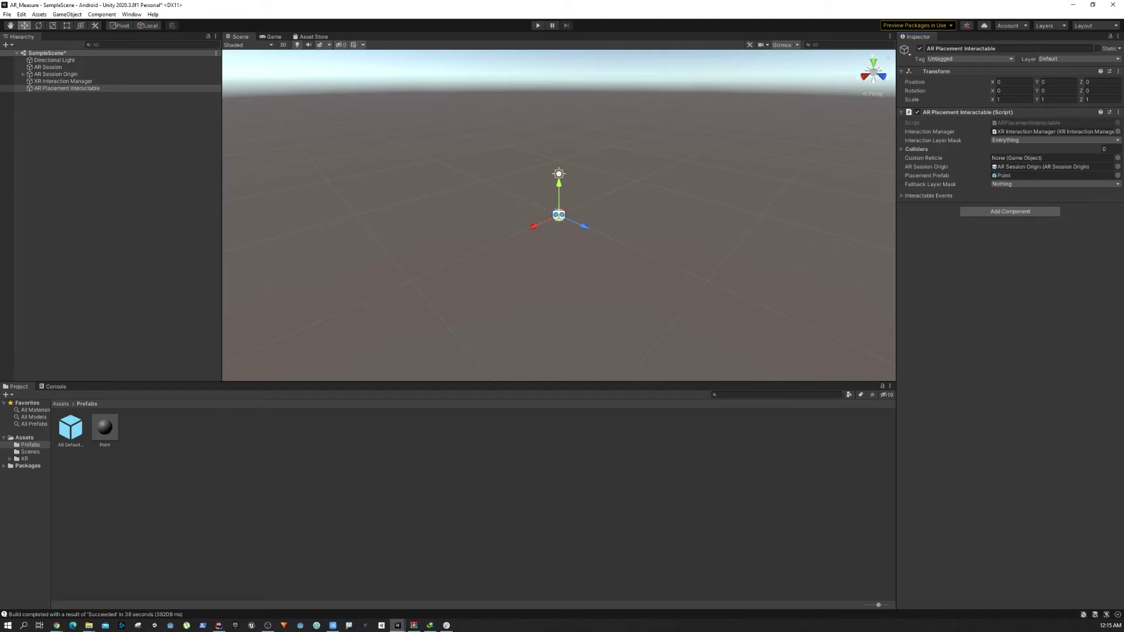
Add an AR Raycast Manager component to AR Session Origin.
{"action": "left_click", "coordinate": [56, 74]}
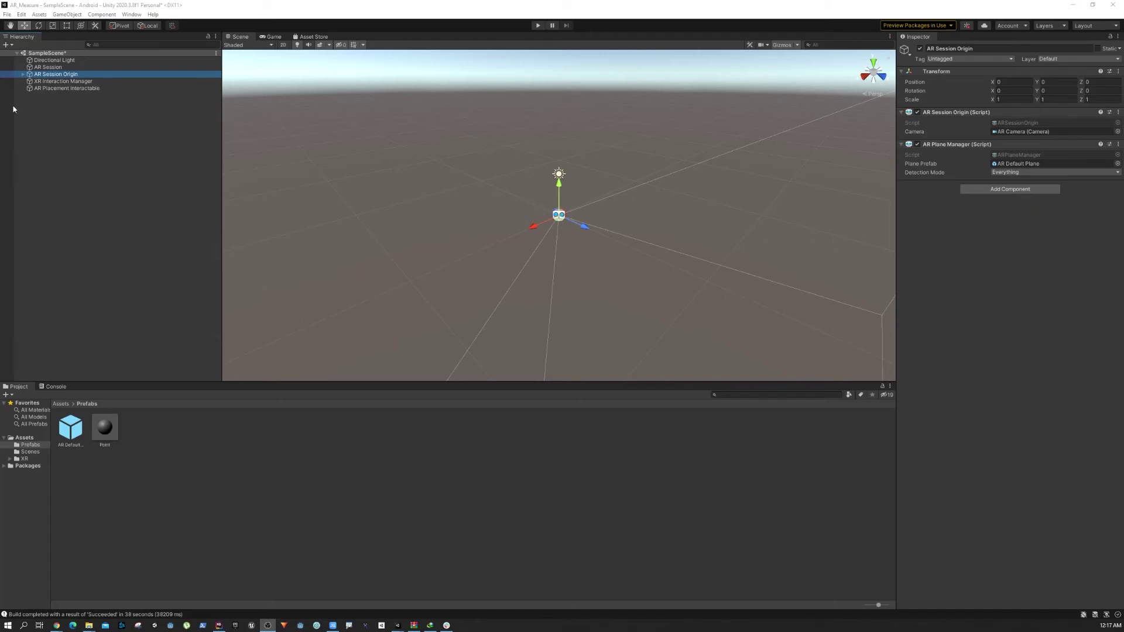
{"action": "left_click", "coordinate": [1040, 188]}
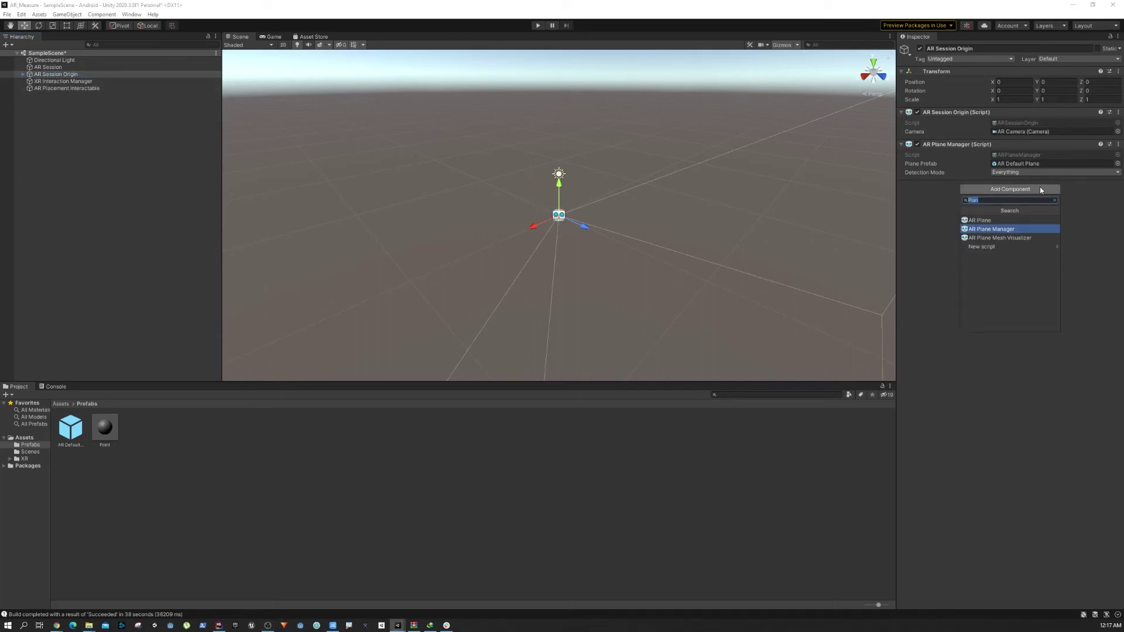
{"action": "type", "text": "raycast"}
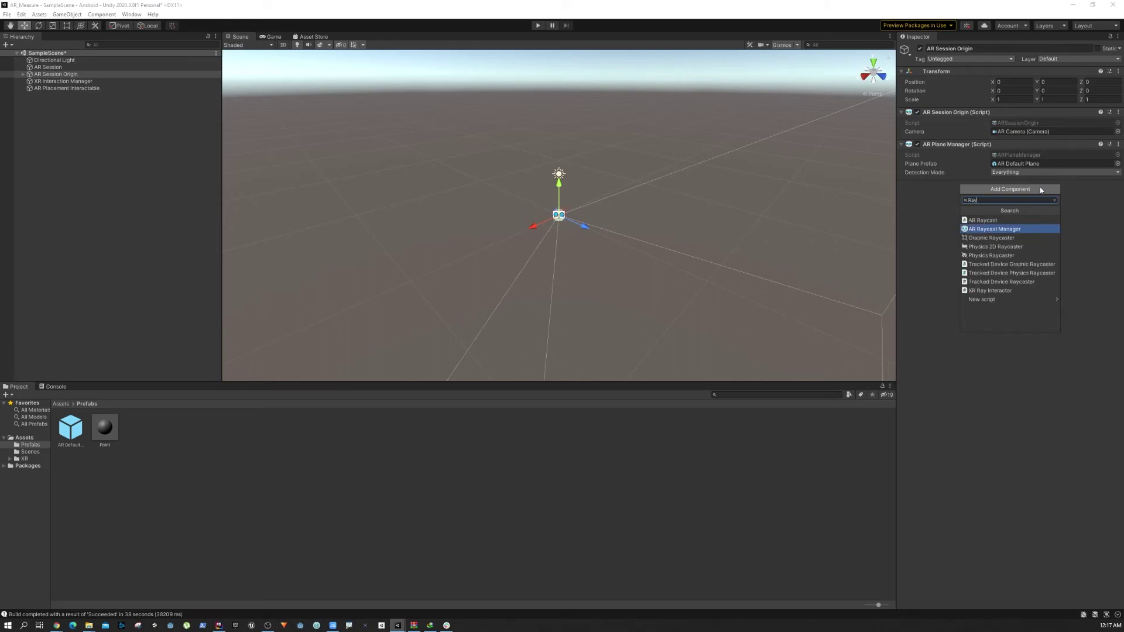
{"action": "key", "text": "Return"}
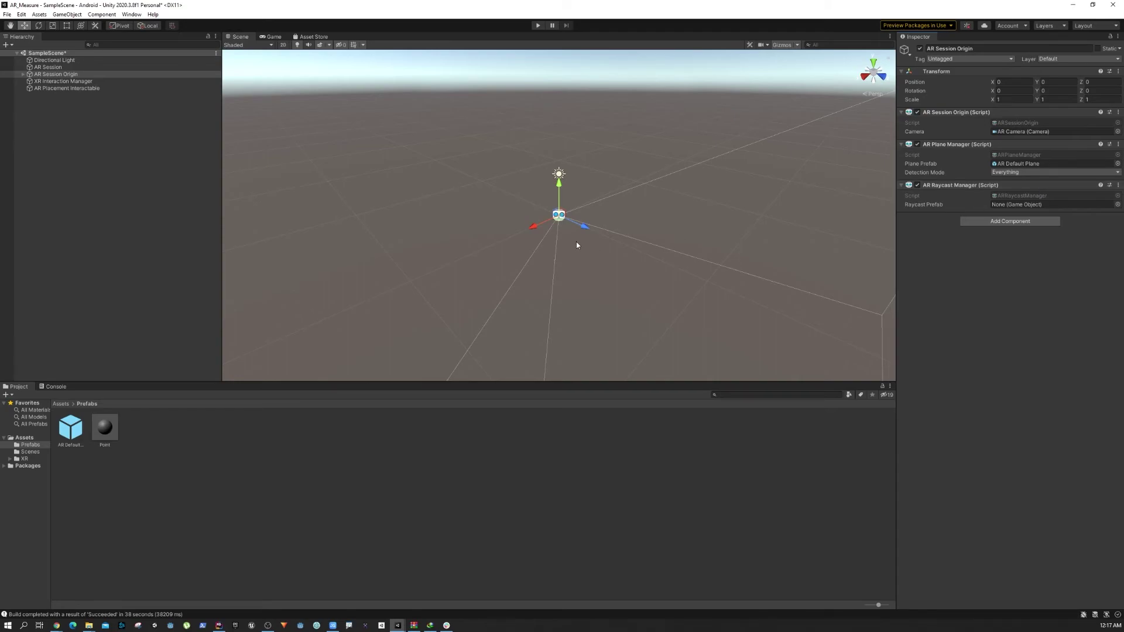
Add an AR Gesture Interactor component to the child AR Camera.
{"action": "left_click", "coordinate": [22, 74]}
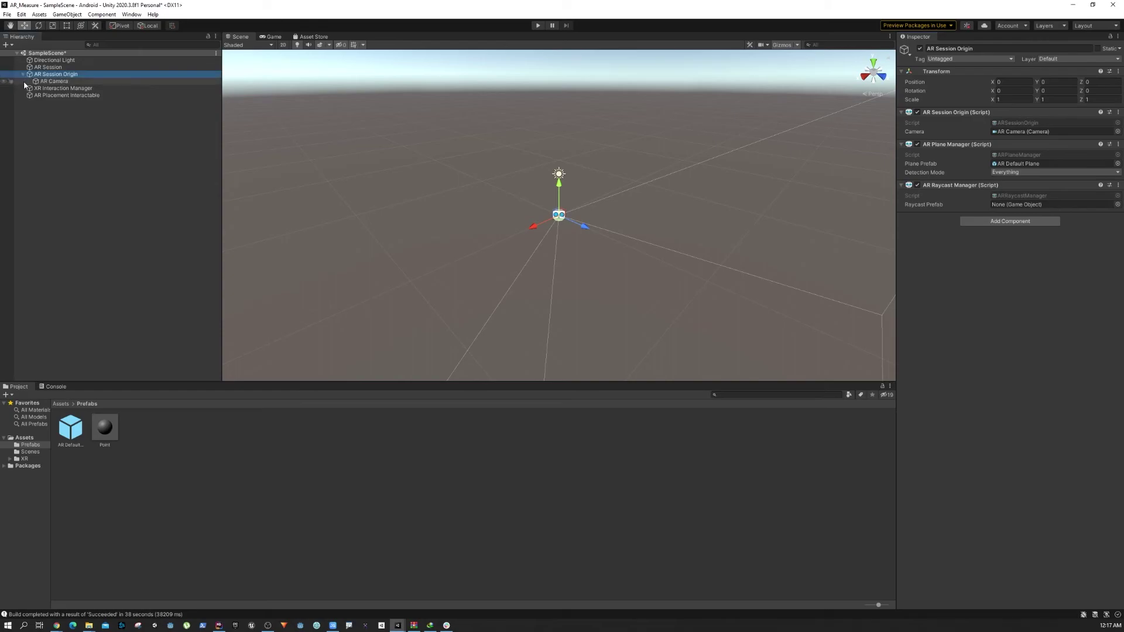
{"action": "left_click", "coordinate": [56, 83]}
{"action": "left_click", "coordinate": [990, 408]}
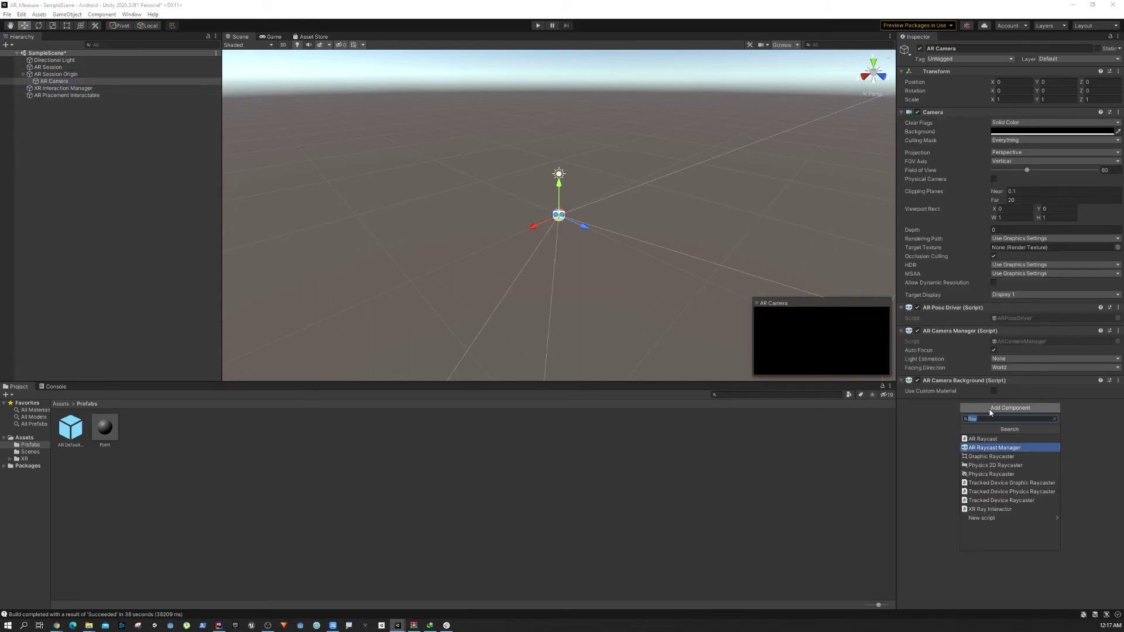
{"action": "key", "text": "BackSpace"}
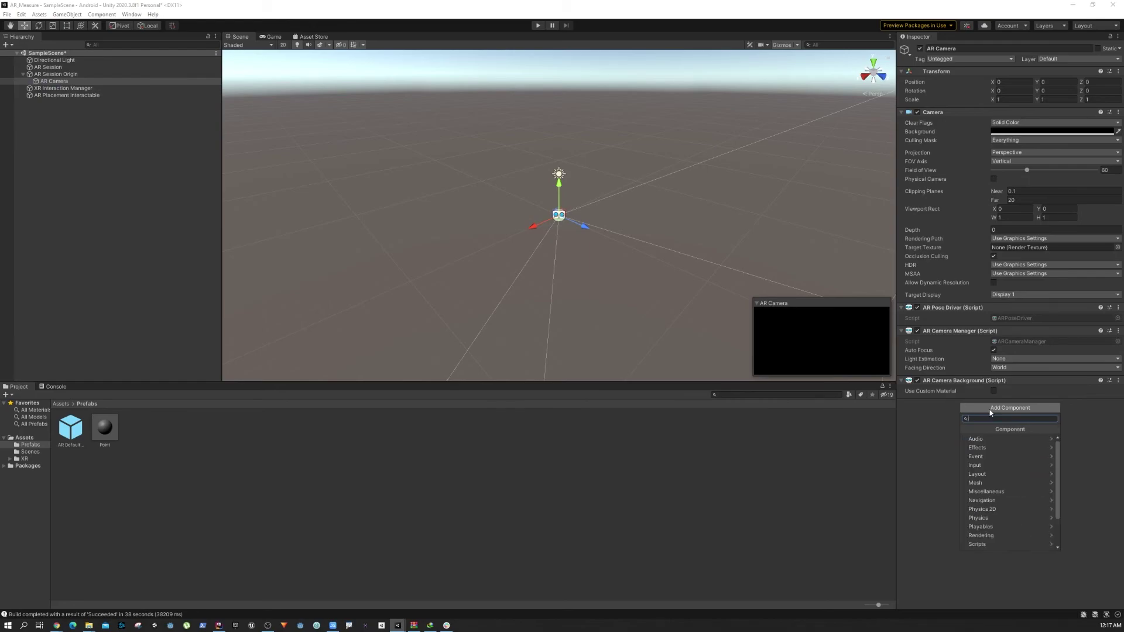
{"action": "type", "text": "gesture"}
{"action": "key", "text": "Return"}
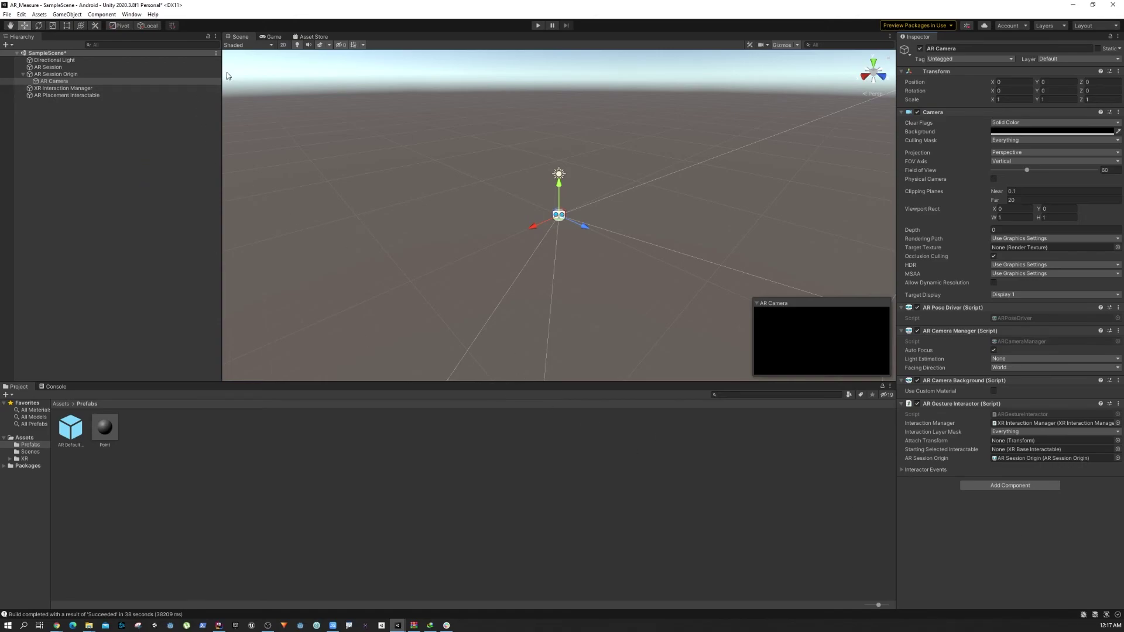
Save the scene with Ctrl+S.
{"action": "key", "text": "ctrl+s"}
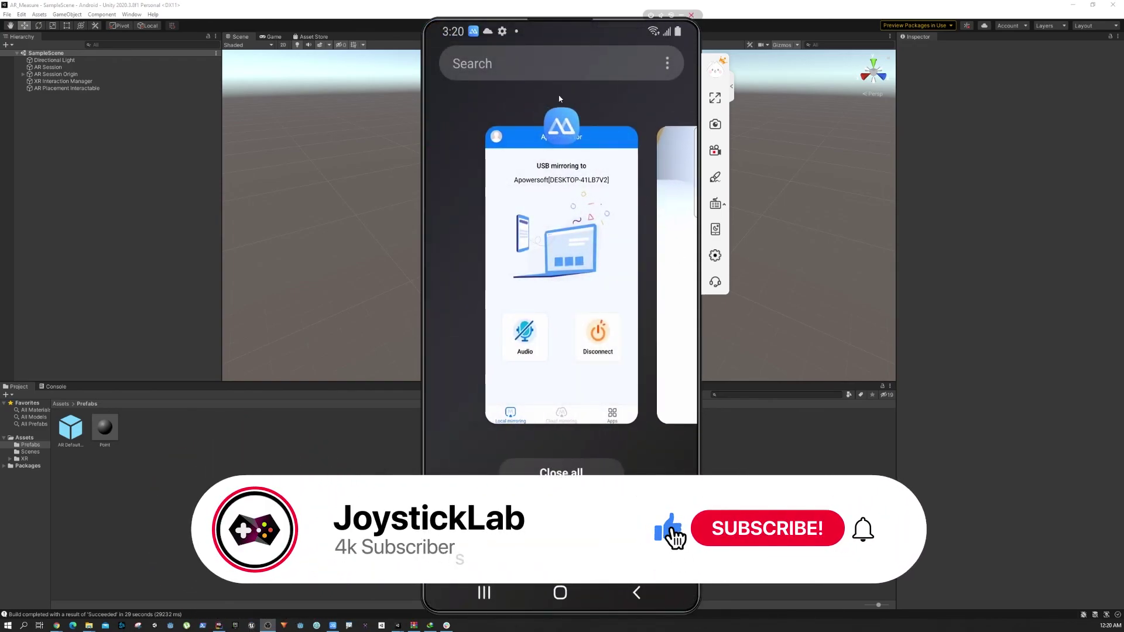
Return to the Unity editor and select the AR Placement Interactable to review its Point prefab.
{"action": "left_click", "coordinate": [344, 134]}
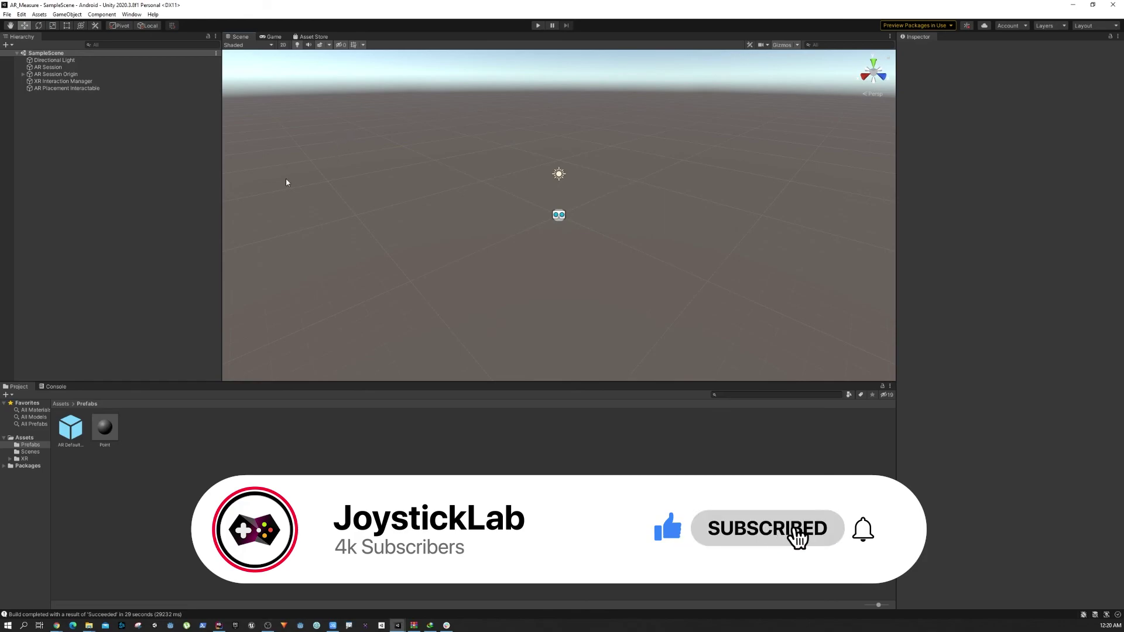
{"action": "left_click", "coordinate": [106, 91]}
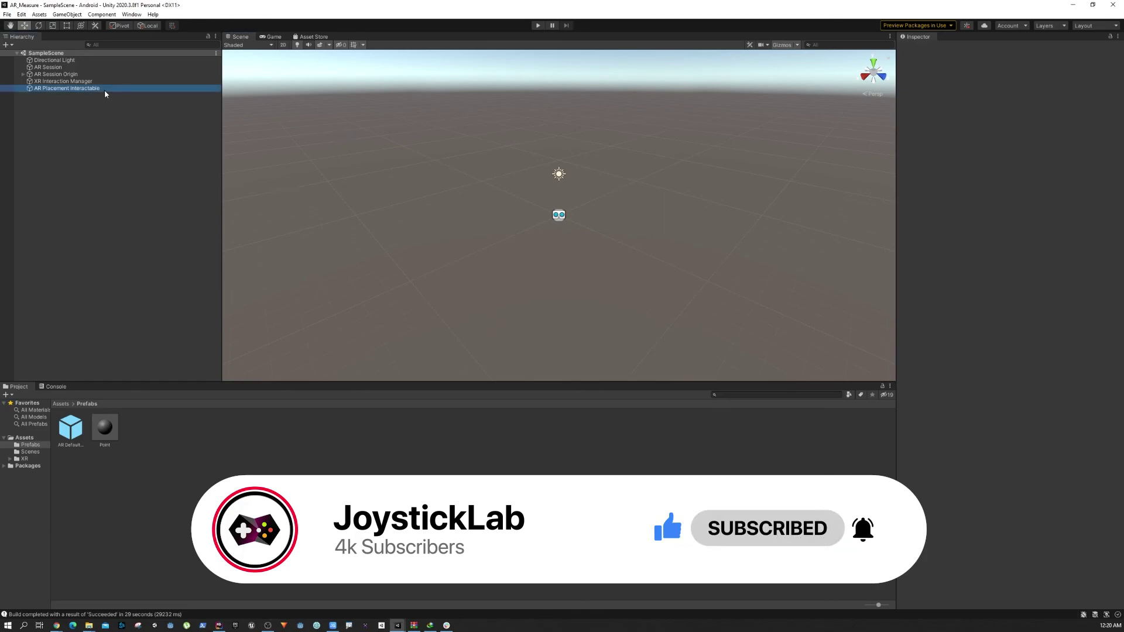